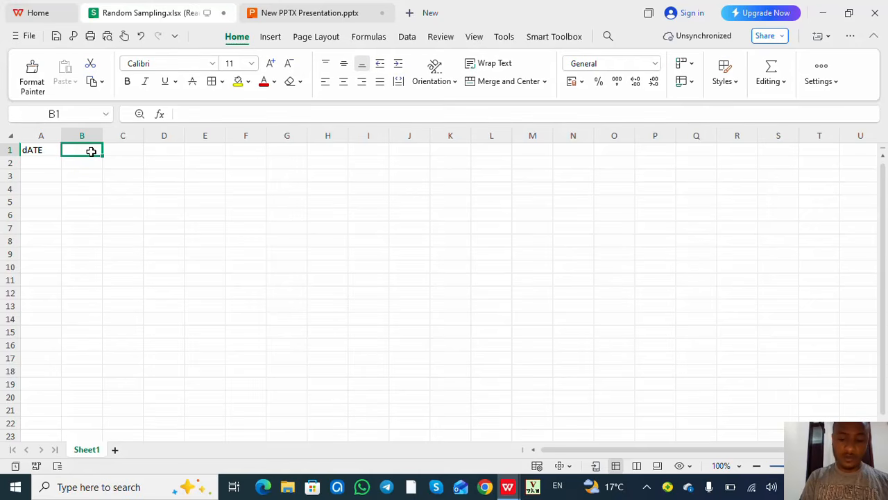
# Enter the column headers PV in B1 and AMount in C1
pyautogui.write('PV')
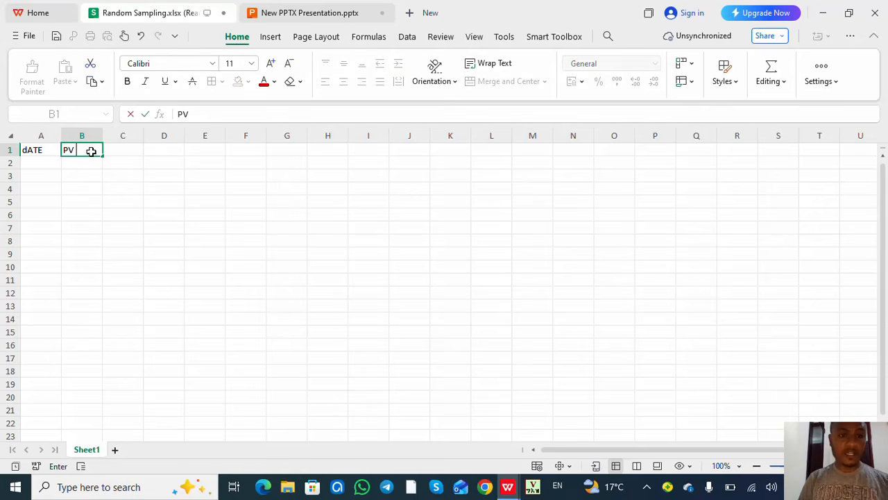
pyautogui.click(132, 150)
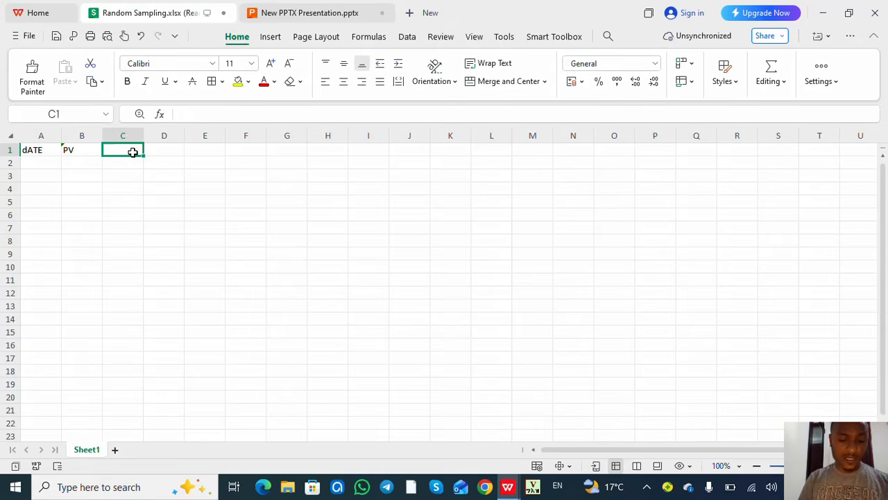
pyautogui.write('AMount')
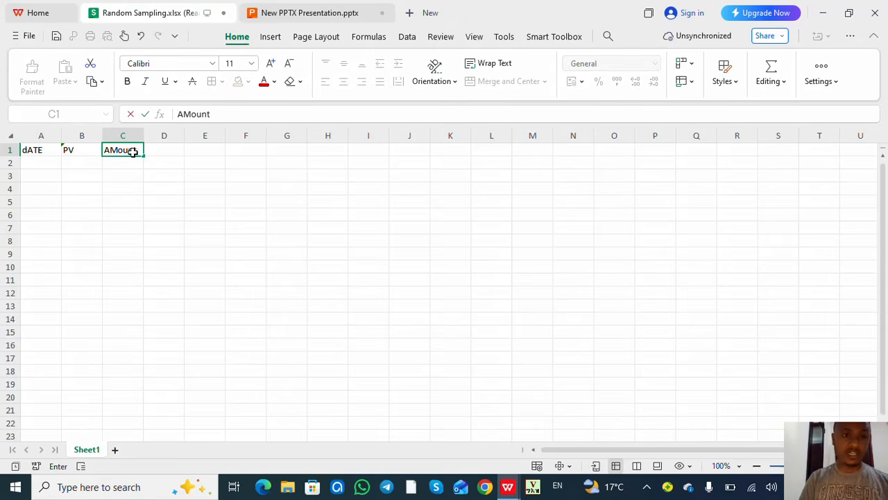
pyautogui.click(200, 166)
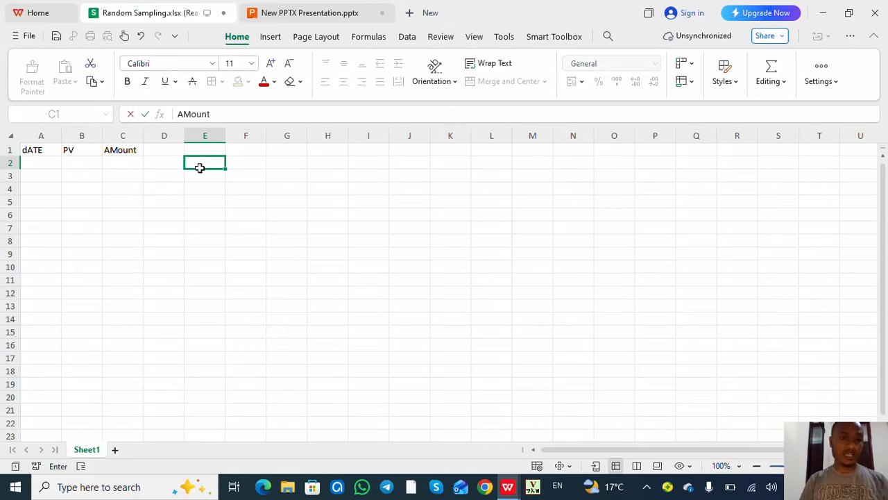
# Enter 1, 2 and 3 under the dATE header and extend the series down to 20 in A21
pyautogui.click(40, 163)
pyautogui.write('1')
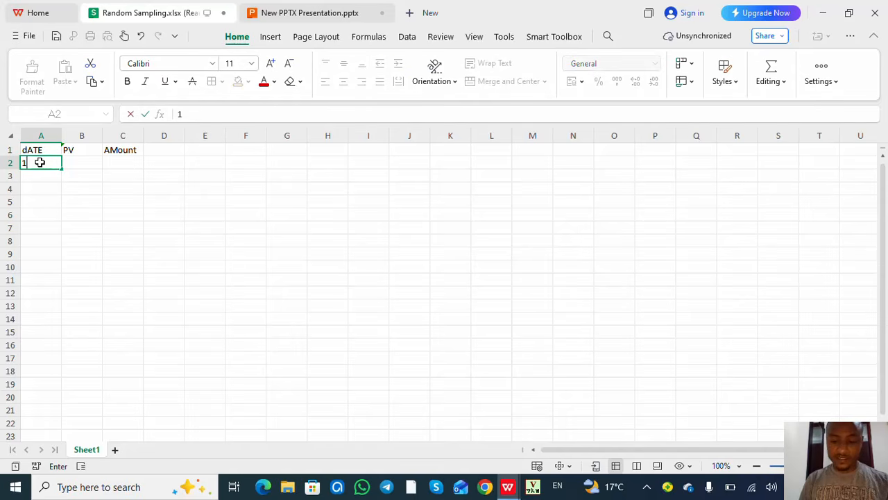
pyautogui.press('Return')
pyautogui.write('2')
pyautogui.hotkey('ctrl', 'Return')
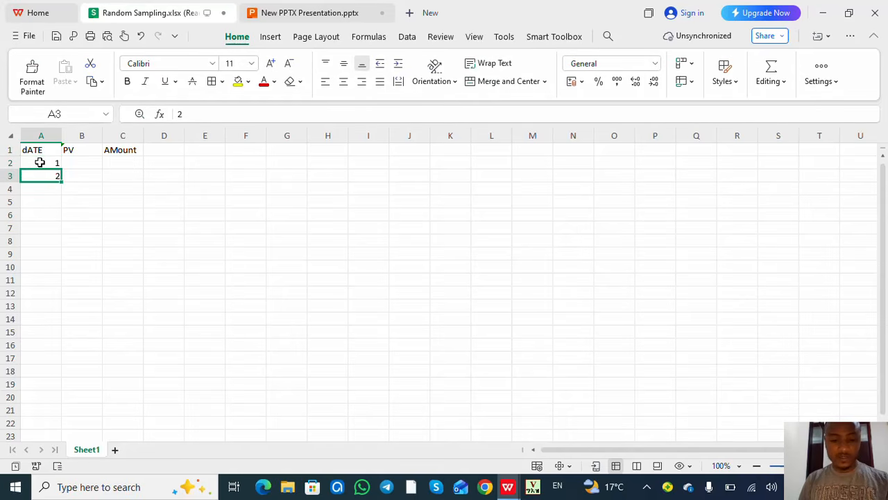
pyautogui.write('e')
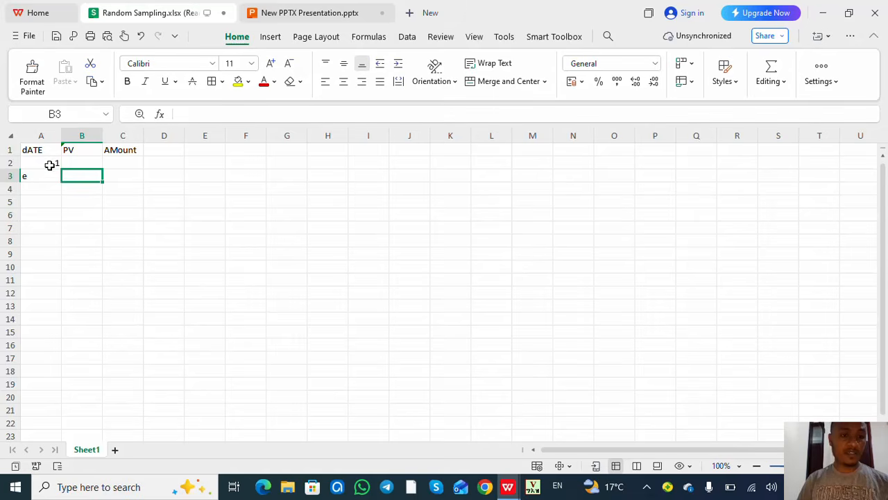
pyautogui.click(52, 166)
pyautogui.click(56, 174)
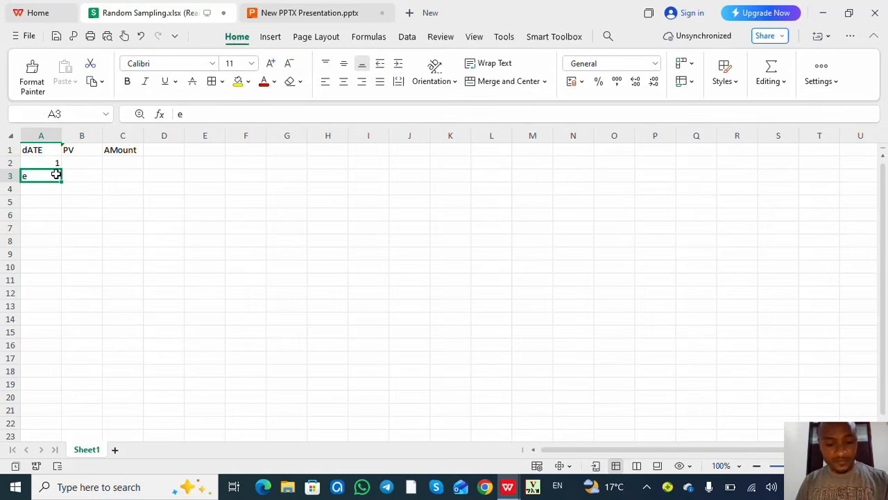
pyautogui.write('2')
pyautogui.press('Return')
pyautogui.write('3')
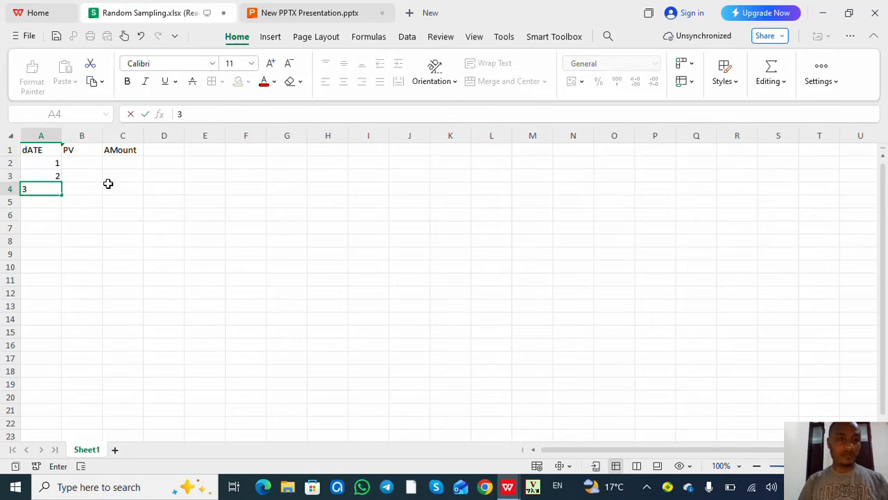
pyautogui.click(108, 183)
pyautogui.moveTo(56, 162); pyautogui.dragTo(63, 420)
# Enter 25, 24 and 23 under the PV header and extend the descending series down to B21
pyautogui.click(83, 164)
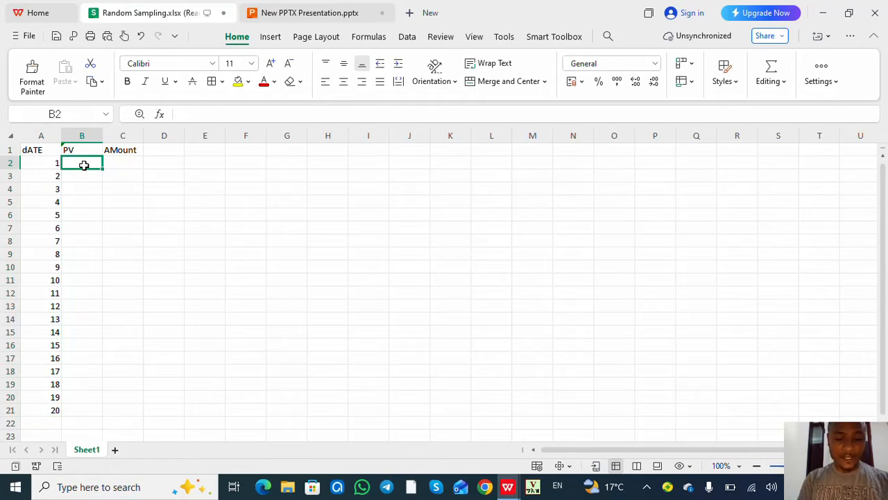
pyautogui.write('25')
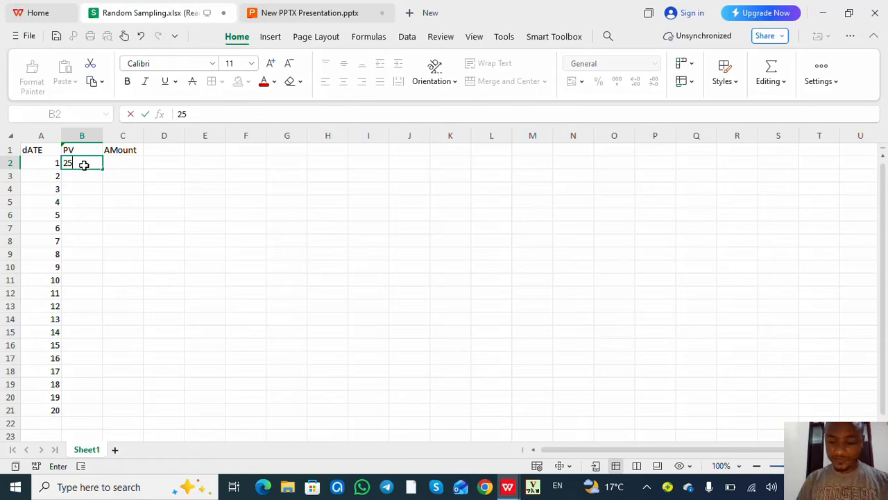
pyautogui.press('Return')
pyautogui.write('24')
pyautogui.press('Return')
pyautogui.write('2')
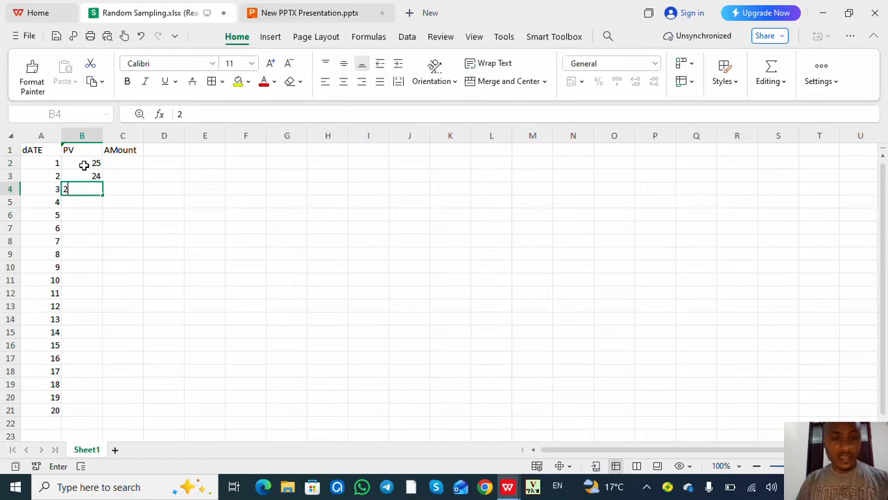
pyautogui.write('3')
pyautogui.press('Return')
pyautogui.moveTo(95, 164); pyautogui.dragTo(98, 408)
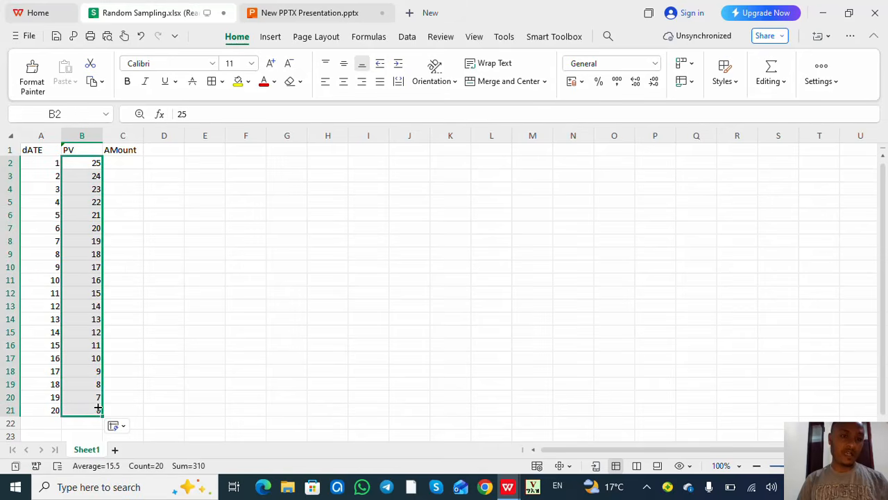
# Enter 3000, 4300 and 6000 under the AMount header and extend the series down to C21
pyautogui.click(134, 162)
pyautogui.write('3000')
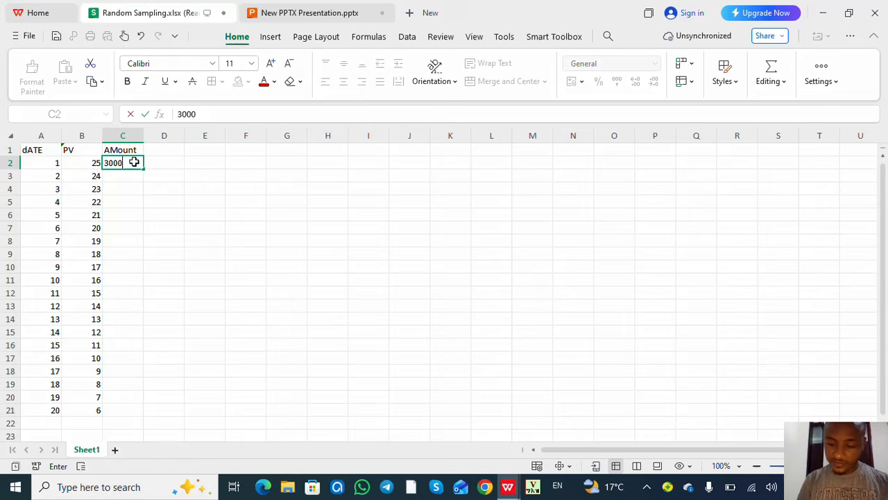
pyautogui.press('Return')
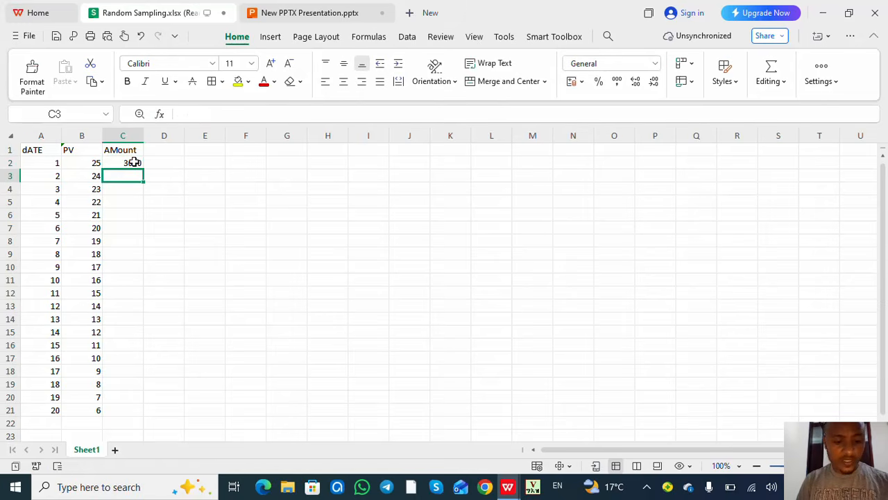
pyautogui.write('43')
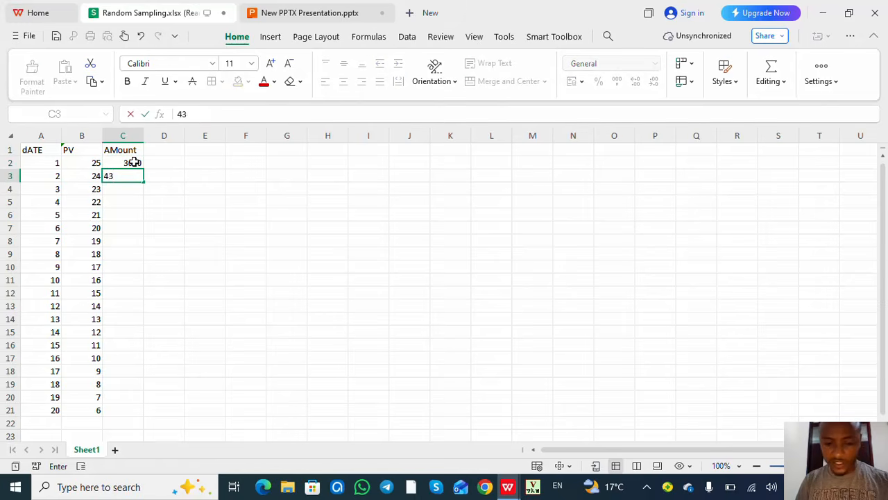
pyautogui.write('00')
pyautogui.press('Return')
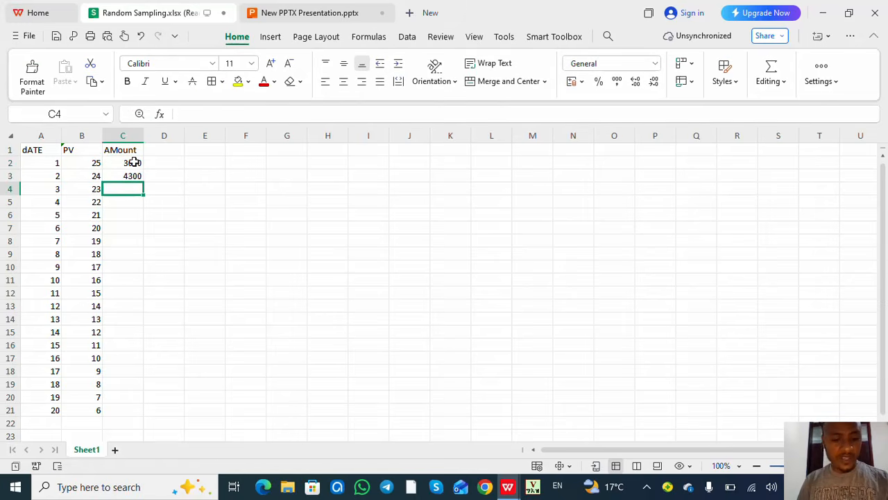
pyautogui.write('6')
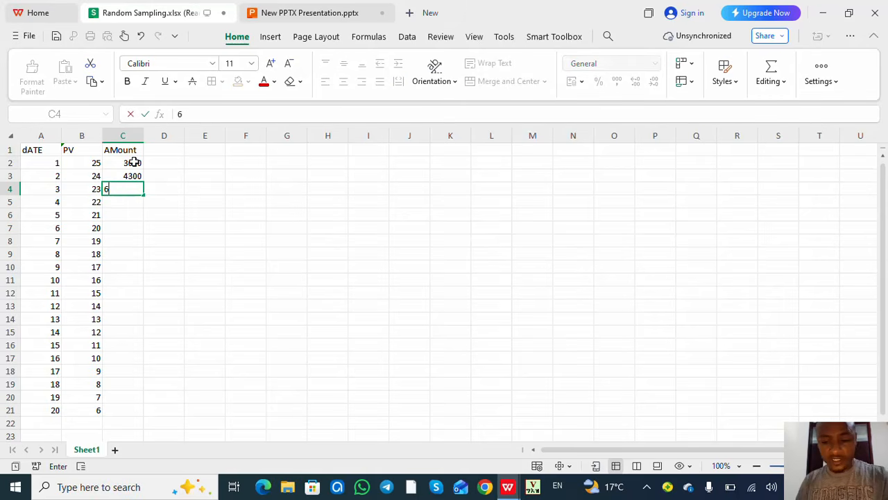
pyautogui.write('0000')
pyautogui.press('Return')
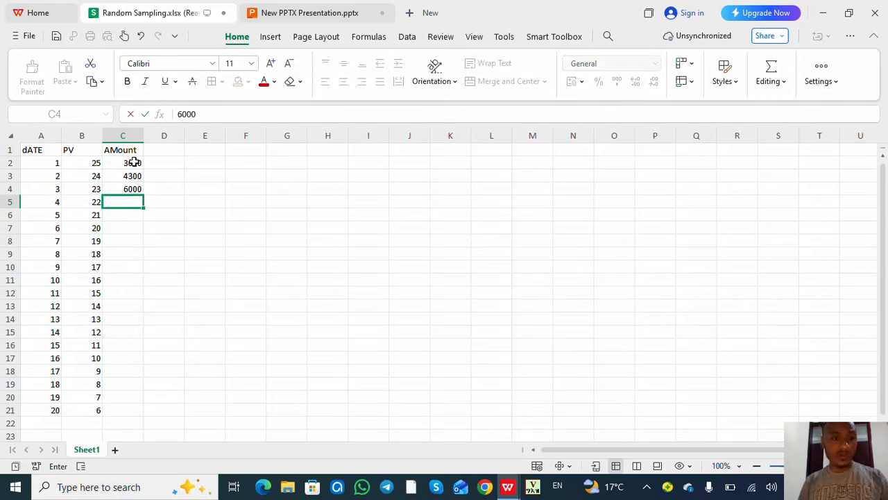
pyautogui.moveTo(132, 162); pyautogui.dragTo(156, 419)
pyautogui.click(206, 345)
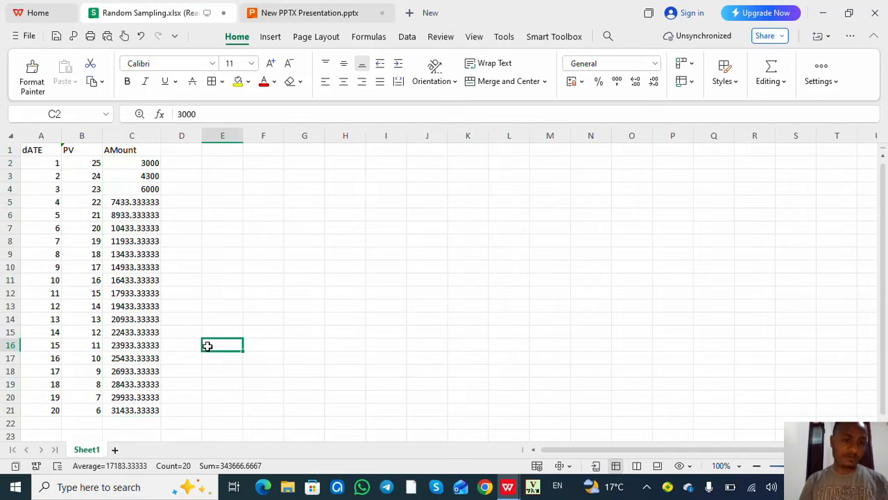
# Change C3 to 4000 and C4 to 5000, and refill the AMount series from C2:C4 down to C21
pyautogui.click(151, 164)
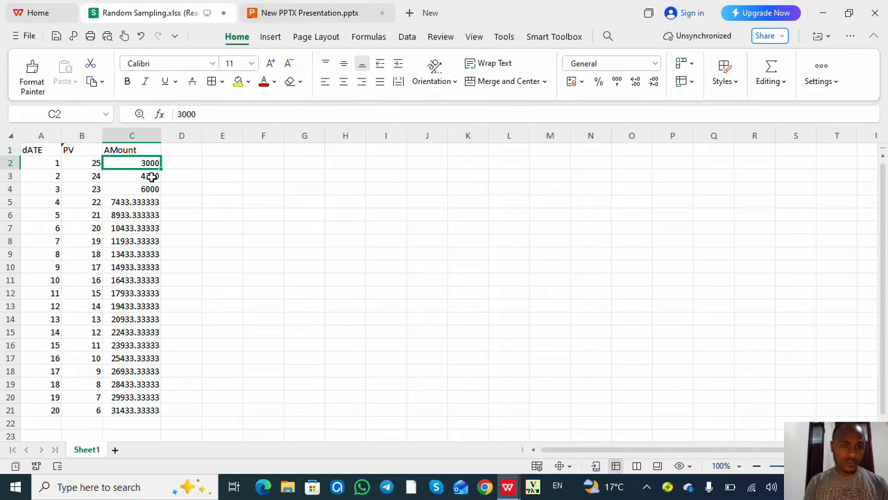
pyautogui.click(151, 177)
pyautogui.write('4000')
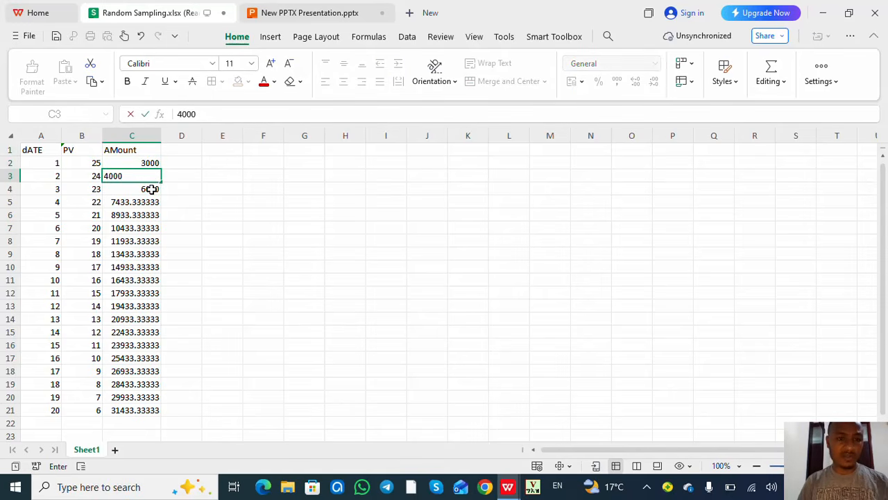
pyautogui.click(151, 187)
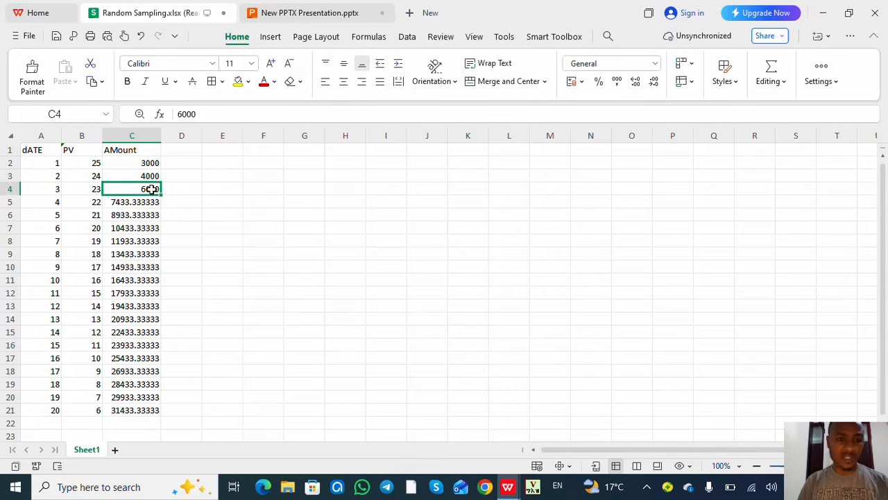
pyautogui.write('5000')
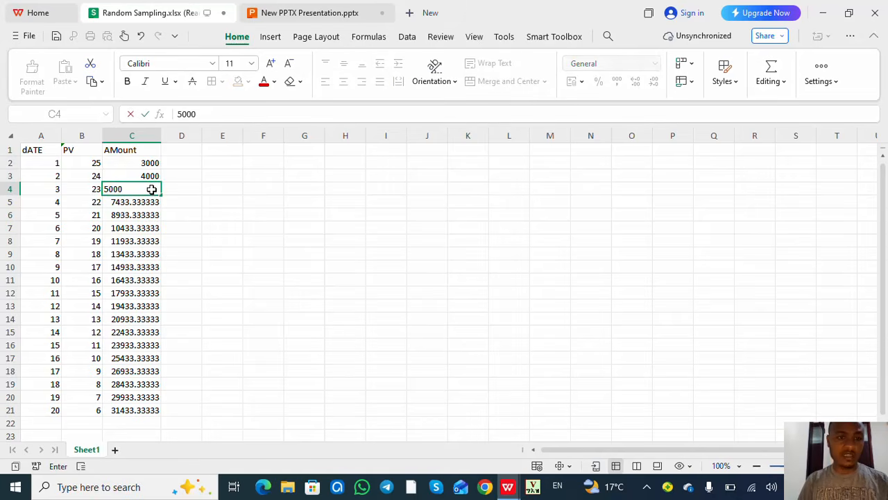
pyautogui.click(218, 174)
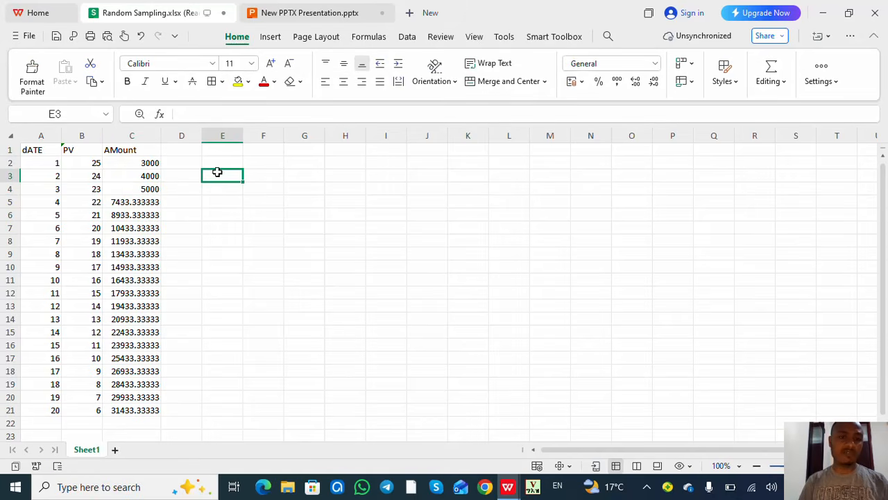
pyautogui.moveTo(151, 164); pyautogui.dragTo(159, 414)
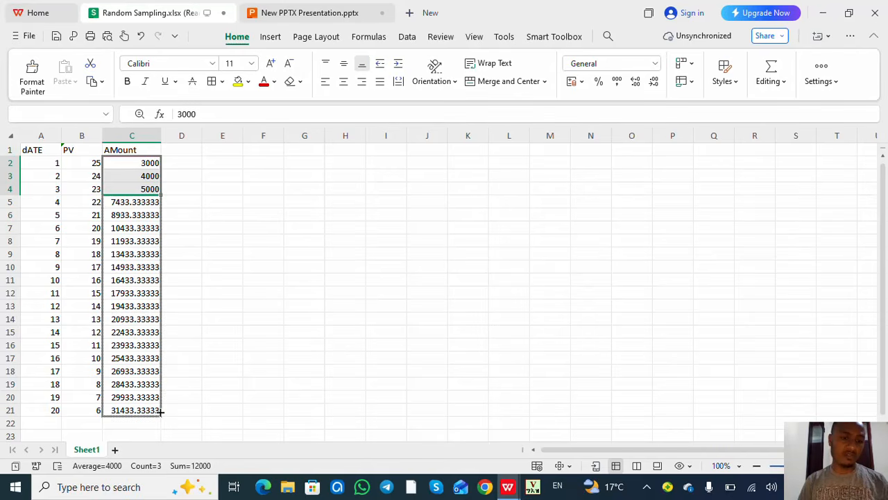
pyautogui.click(262, 277)
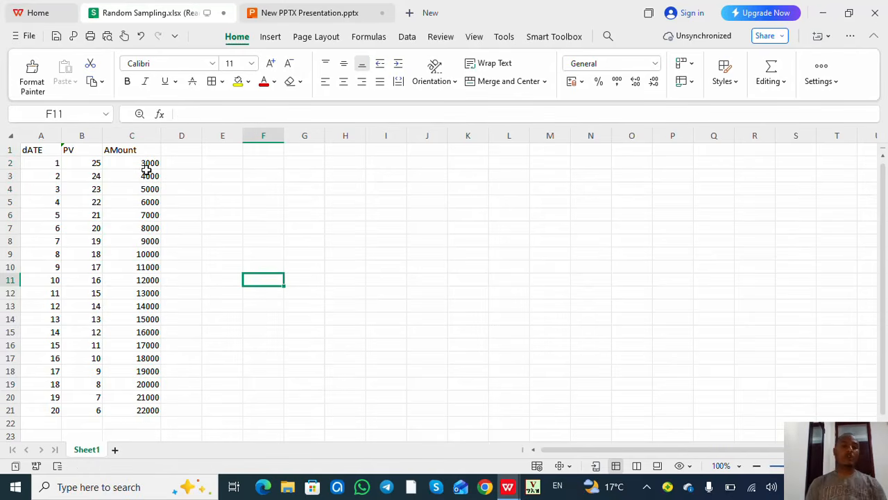
pyautogui.moveTo(146, 164); pyautogui.dragTo(148, 175)
pyautogui.moveTo(151, 242); pyautogui.dragTo(156, 345)
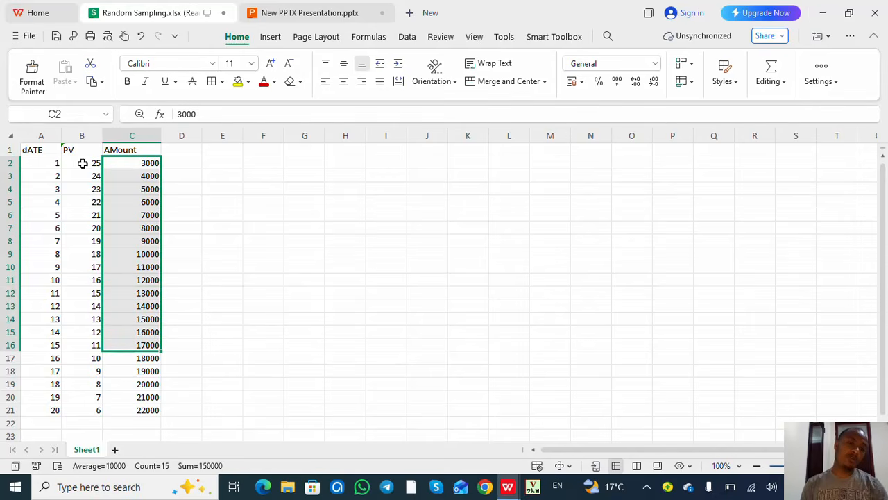
pyautogui.moveTo(87, 162); pyautogui.dragTo(98, 323)
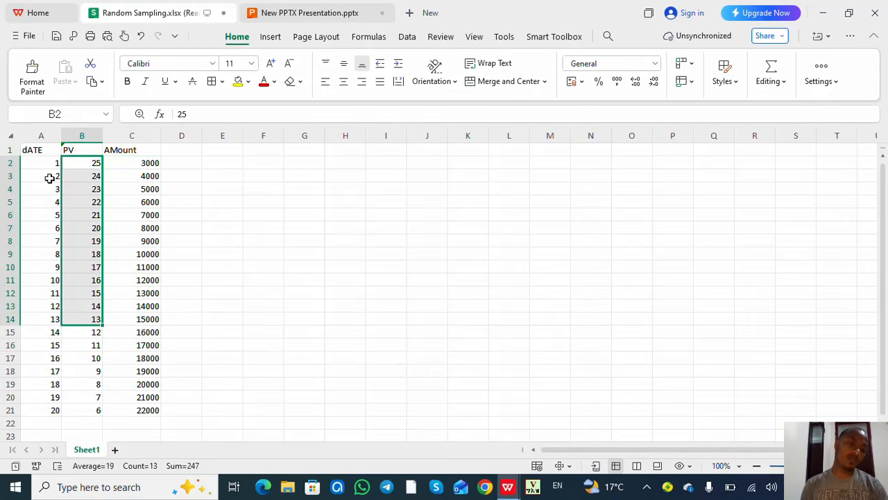
pyautogui.moveTo(48, 178); pyautogui.dragTo(53, 281)
# Add the column header Random in D1 and select the first cell beneath it
pyautogui.click(188, 150)
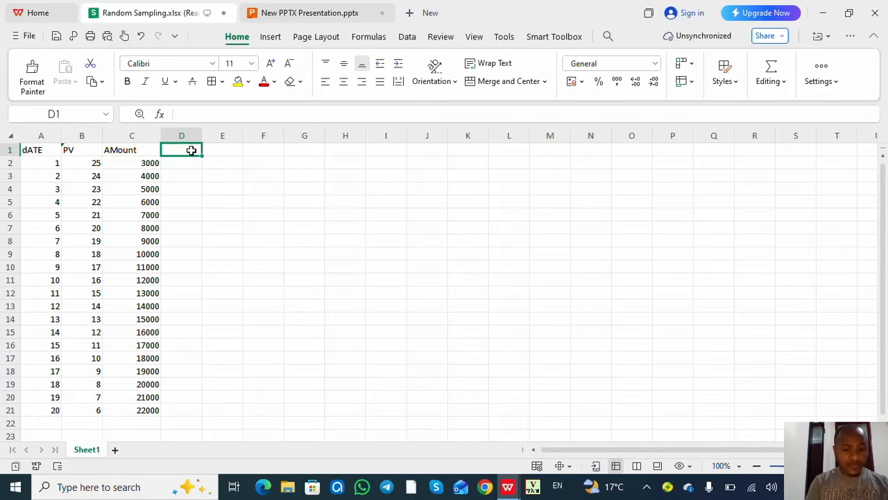
pyautogui.write('Random')
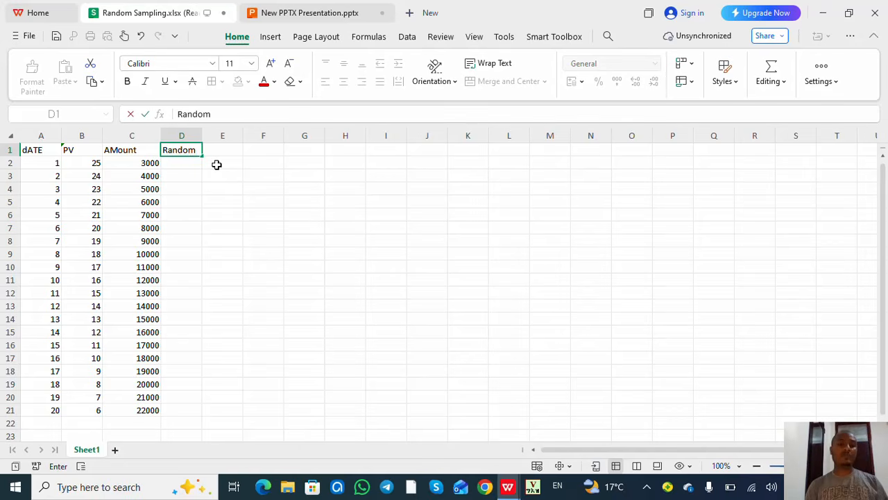
pyautogui.click(223, 166)
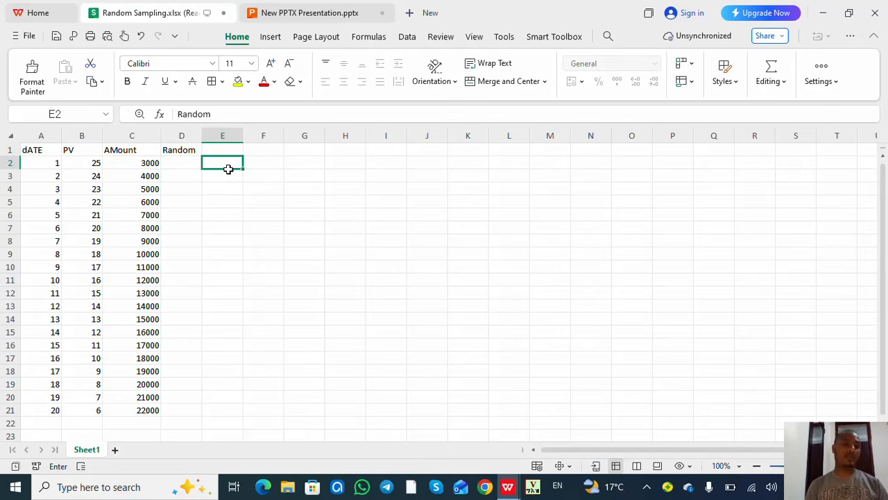
pyautogui.click(185, 164)
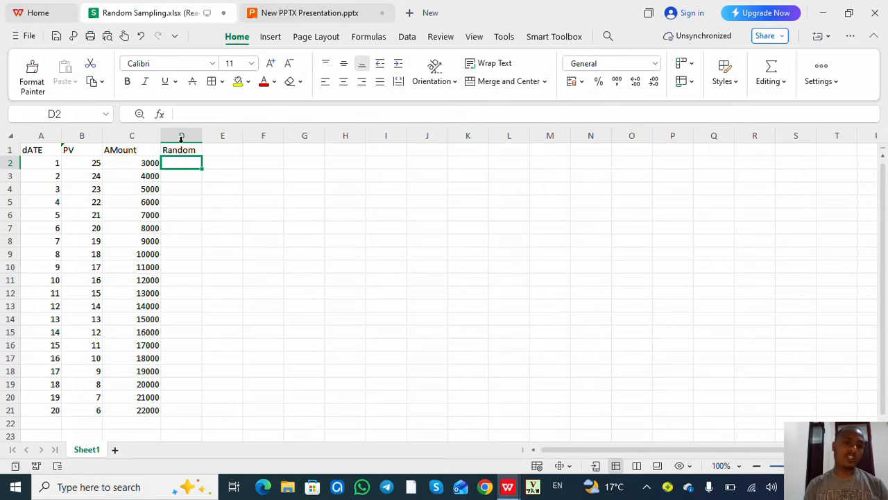
pyautogui.click(183, 151)
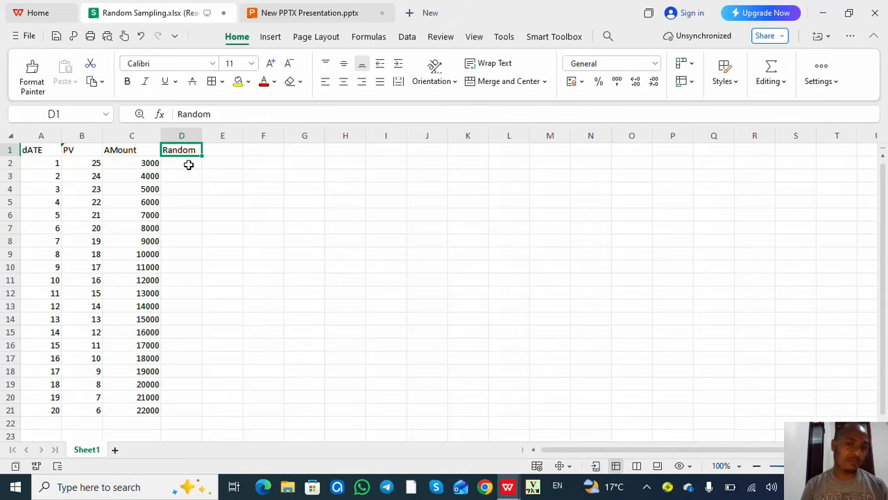
pyautogui.click(188, 165)
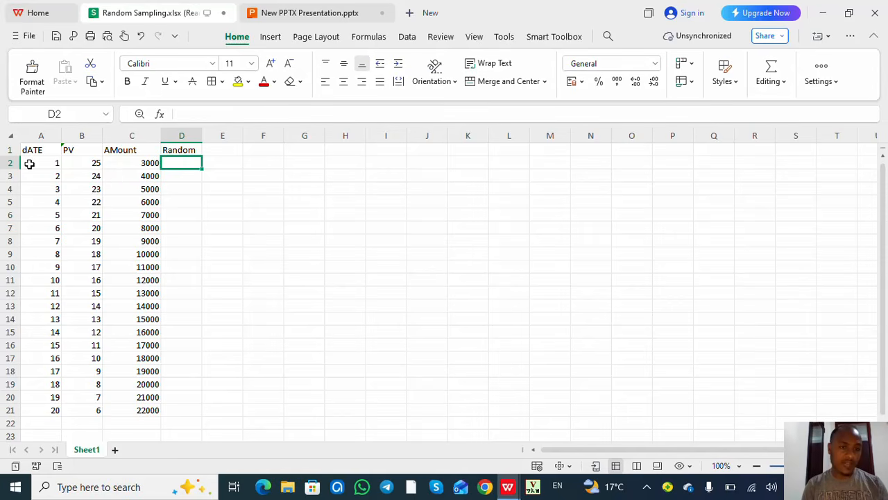
# Enter the formula =RAND() in D2, the first data cell under the Random header
pyautogui.moveTo(28, 163); pyautogui.dragTo(168, 161)
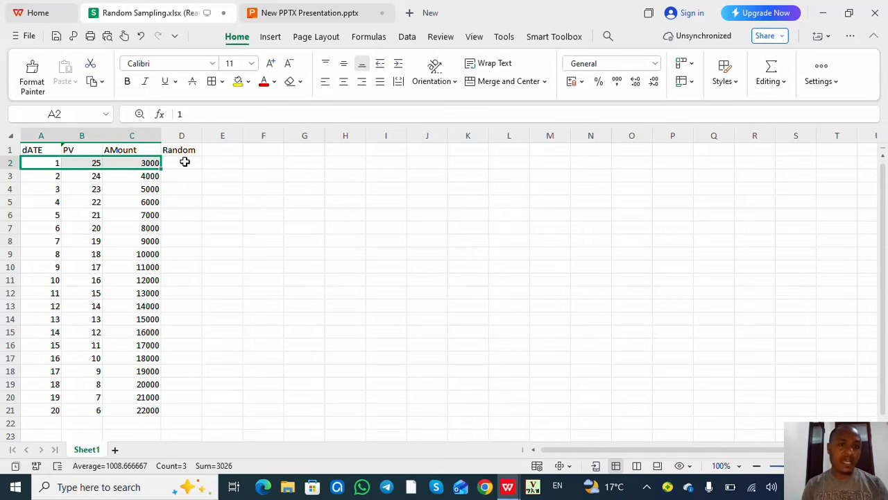
pyautogui.click(184, 162)
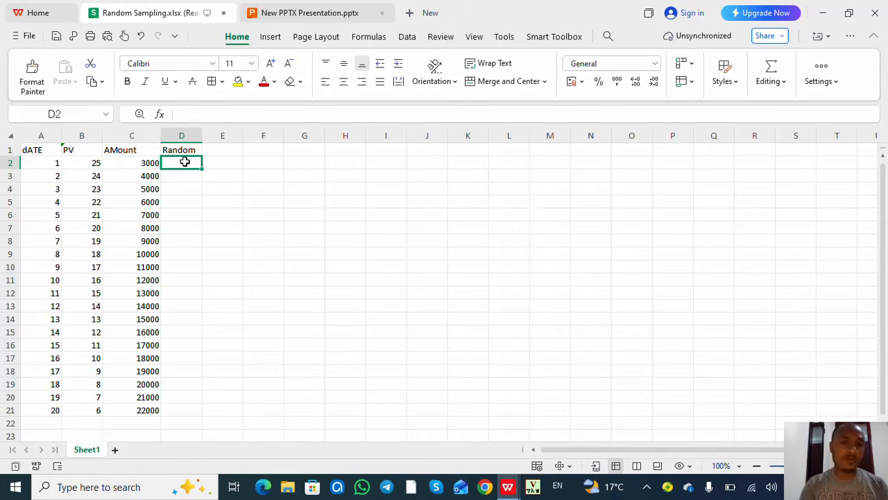
pyautogui.write('=')
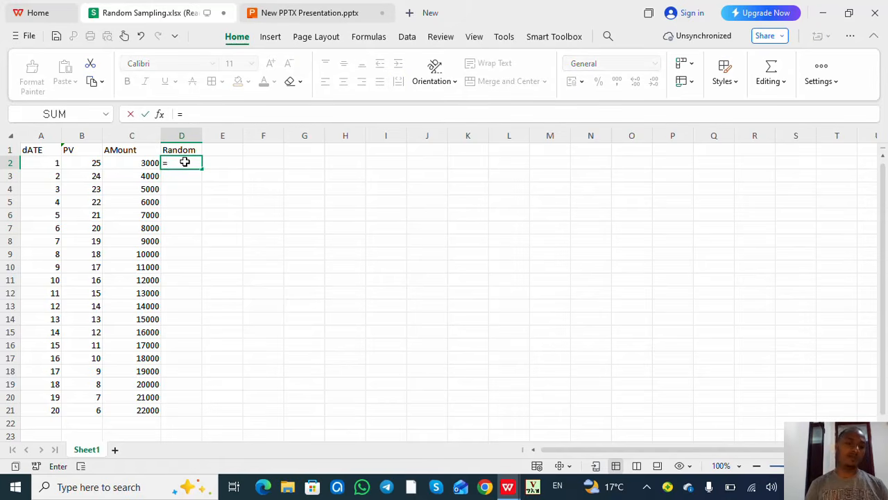
pyautogui.write('rand')
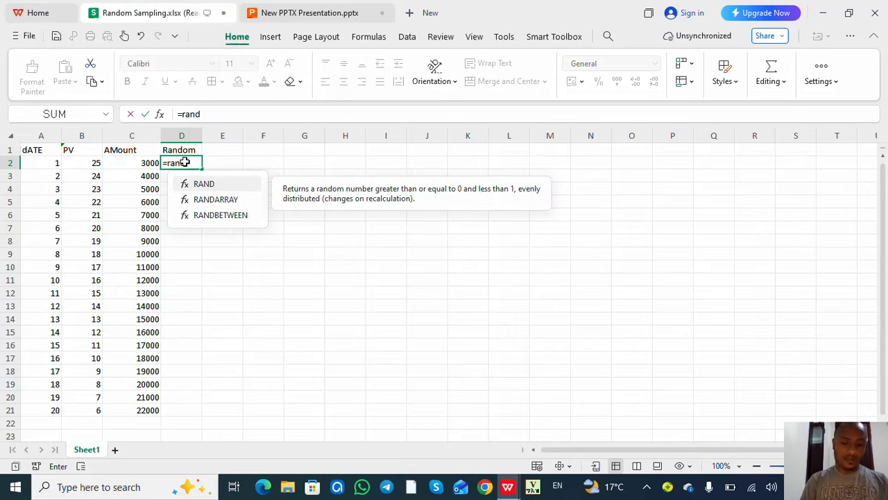
pyautogui.write('(')
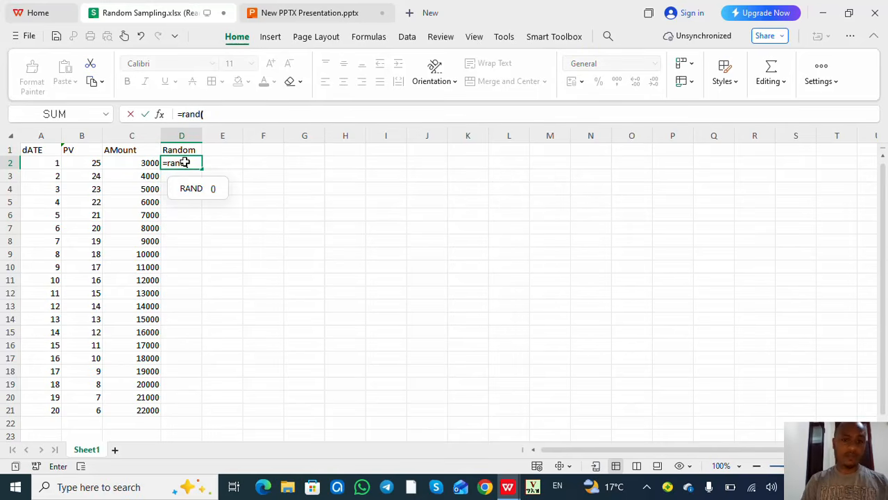
pyautogui.write(')')
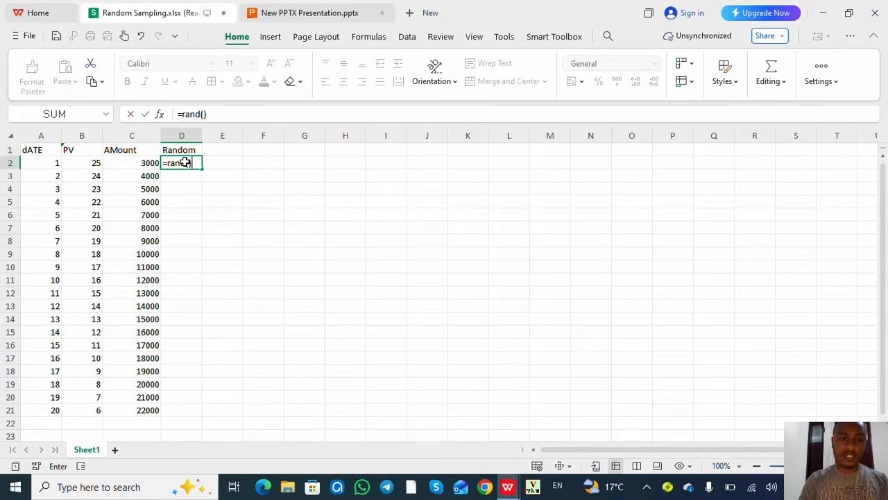
pyautogui.press('Return')
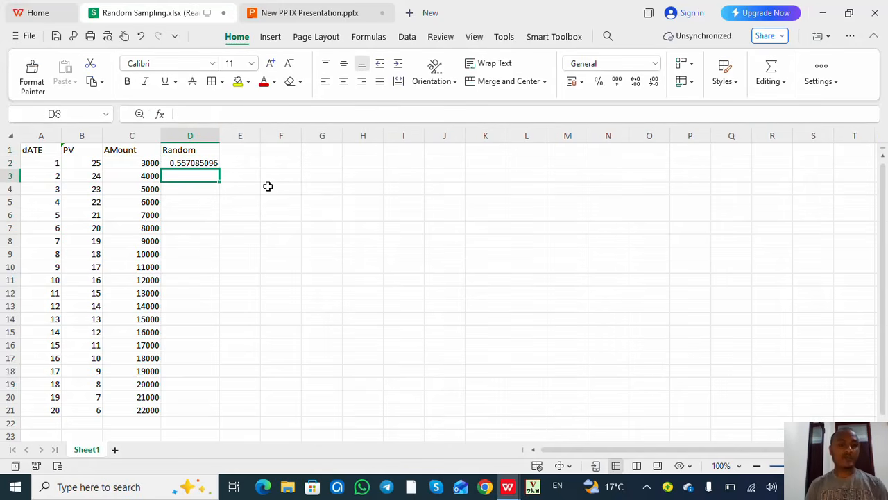
pyautogui.click(209, 163)
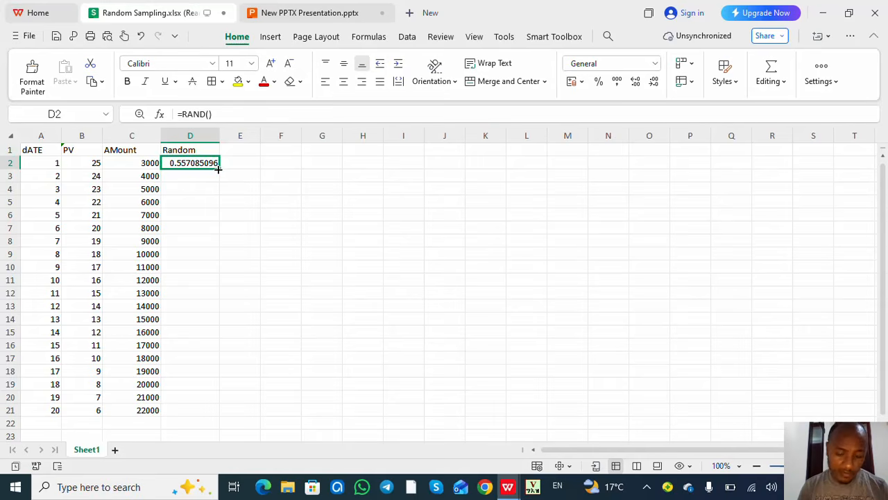
pyautogui.moveTo(218, 169); pyautogui.dragTo(226, 414)
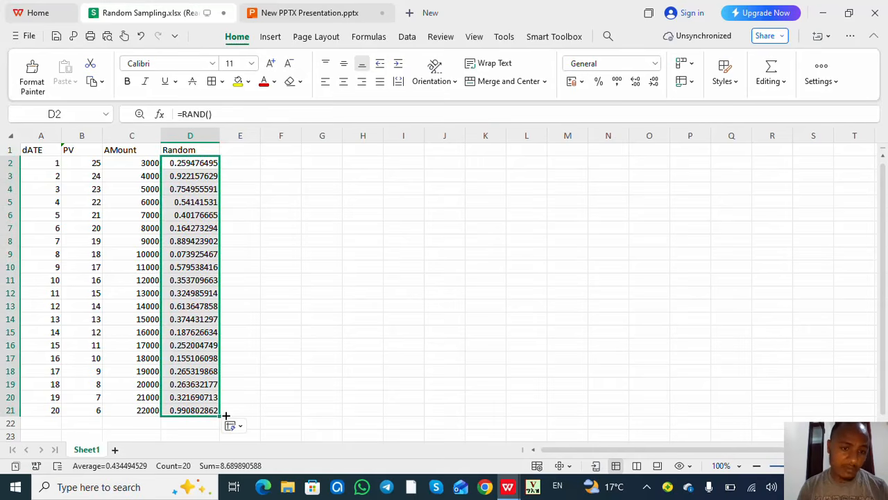
pyautogui.click(141, 36)
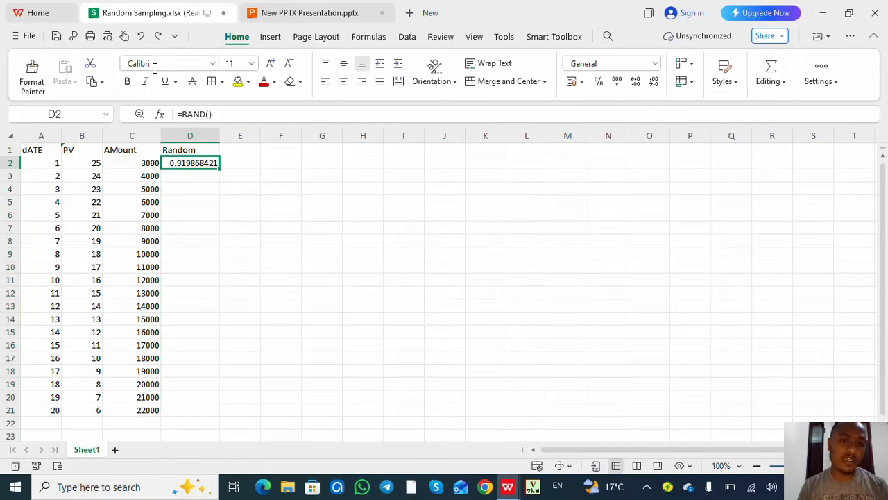
# Fill the RAND formula from D2 down the Random column to D21
pyautogui.doubleClick(220, 168)
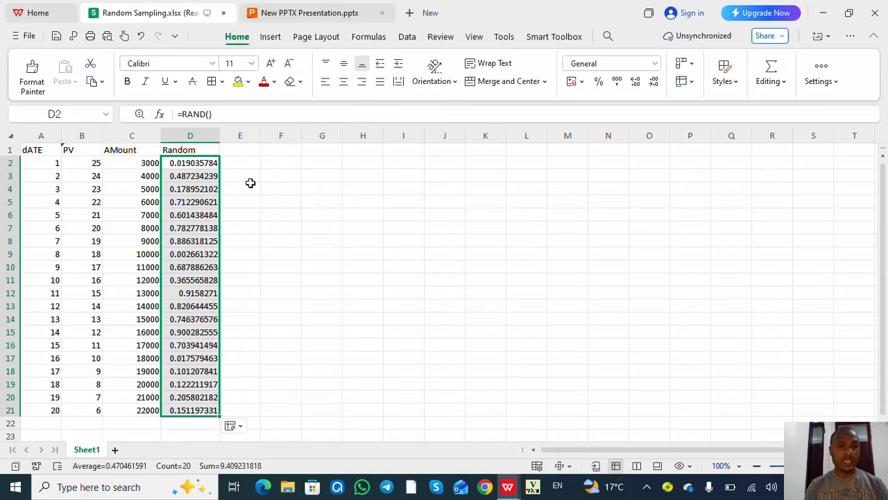
pyautogui.click(250, 184)
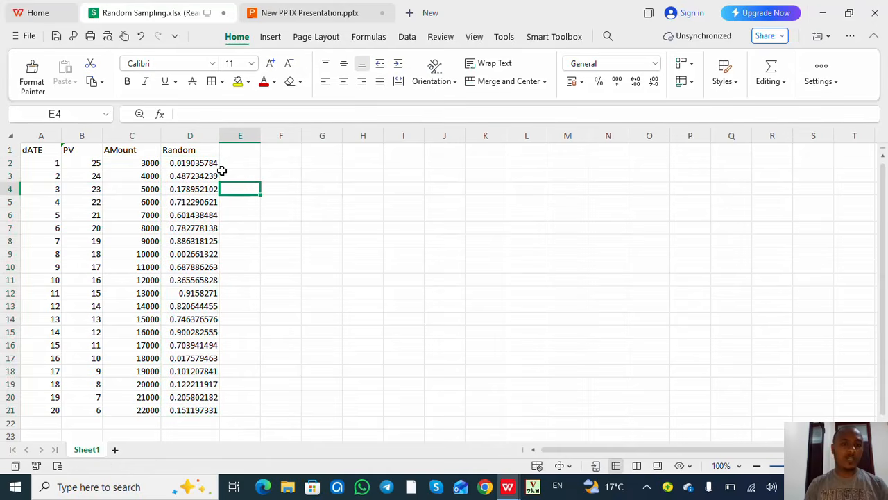
pyautogui.click(248, 217)
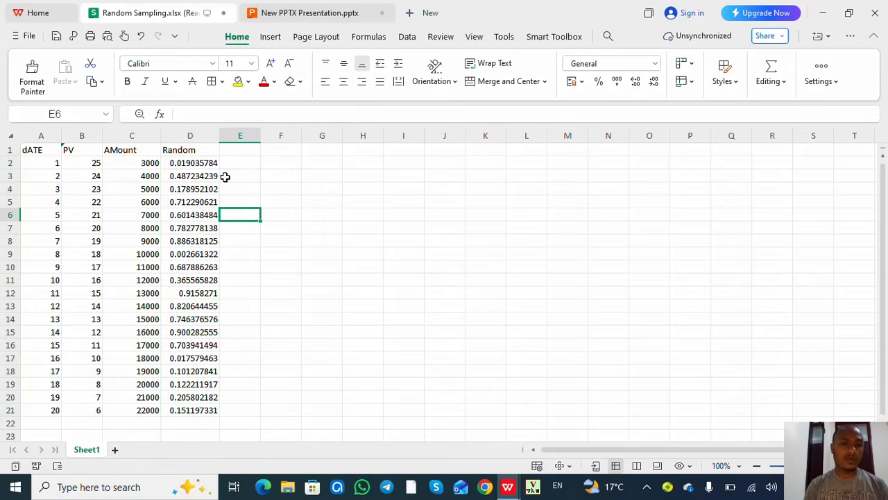
pyautogui.click(196, 162)
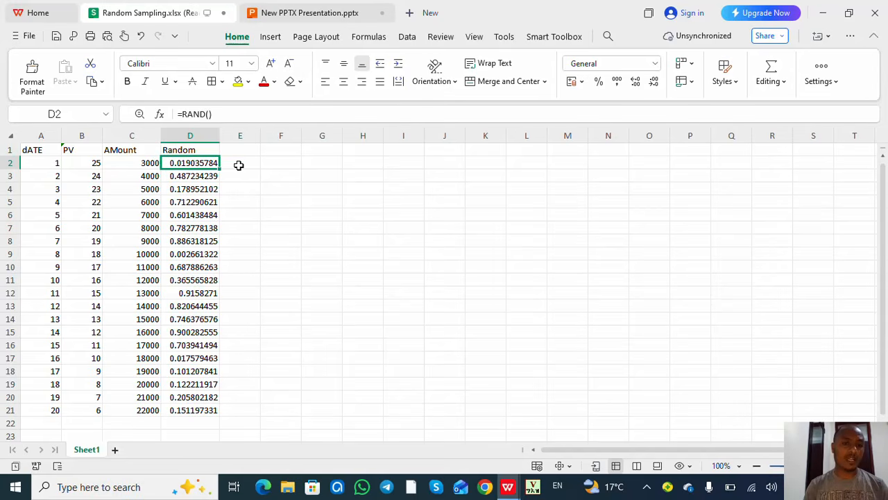
pyautogui.click(238, 165)
pyautogui.click(198, 162)
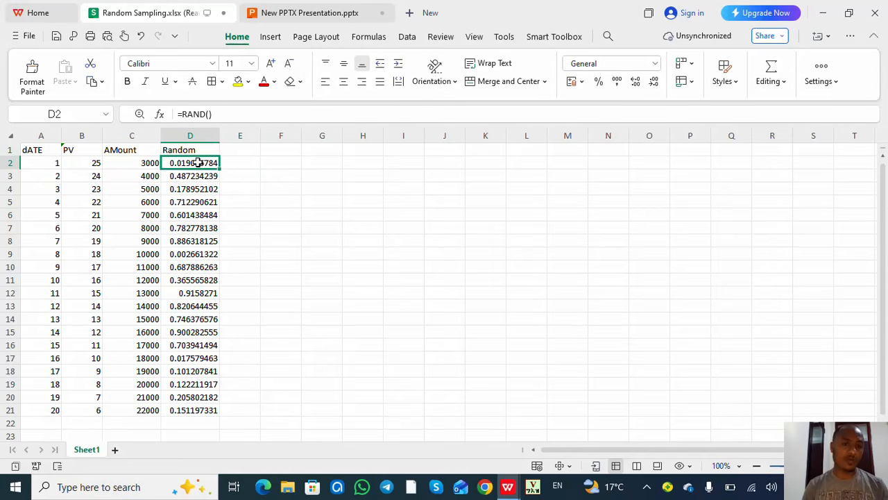
pyautogui.moveTo(219, 169); pyautogui.dragTo(222, 411)
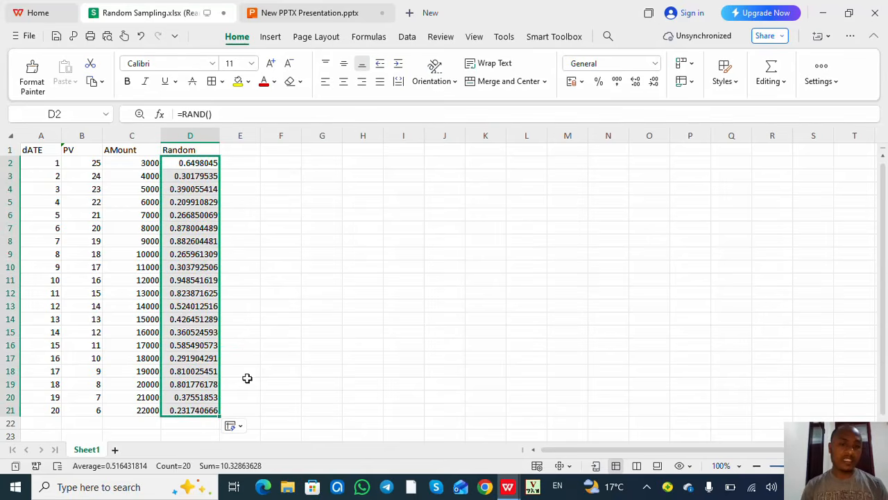
pyautogui.click(281, 270)
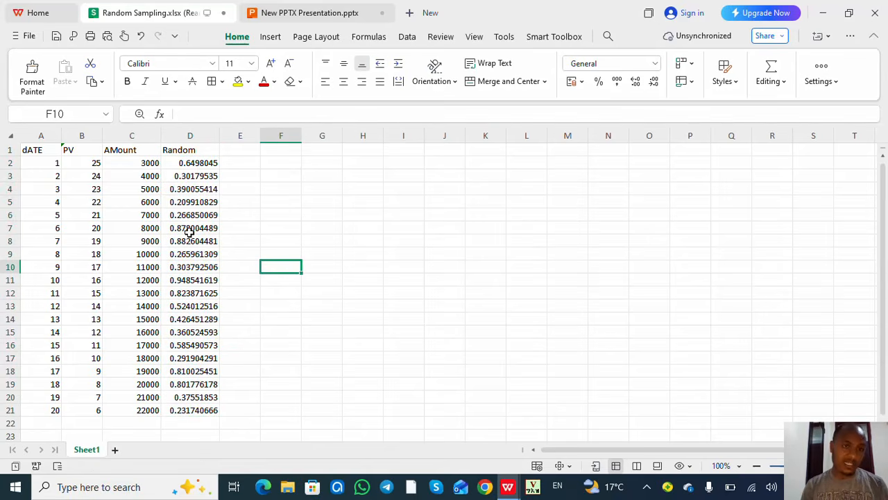
# Copy the whole Random column and paste it over itself as values only, replacing the formulas
pyautogui.click(196, 131)
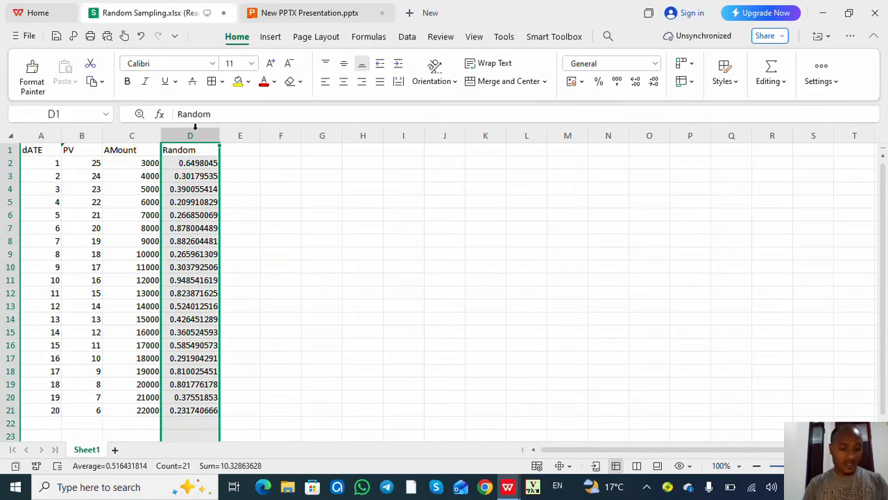
pyautogui.hotkey('ctrl', 'c')
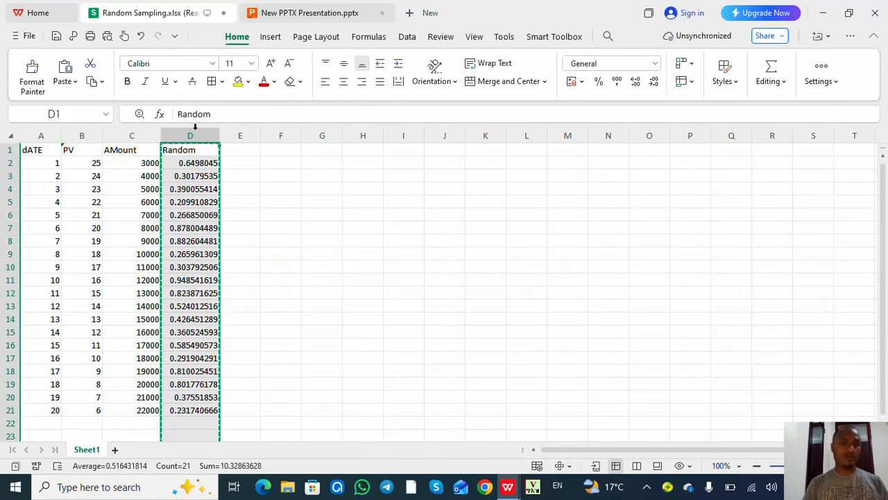
pyautogui.click(75, 81)
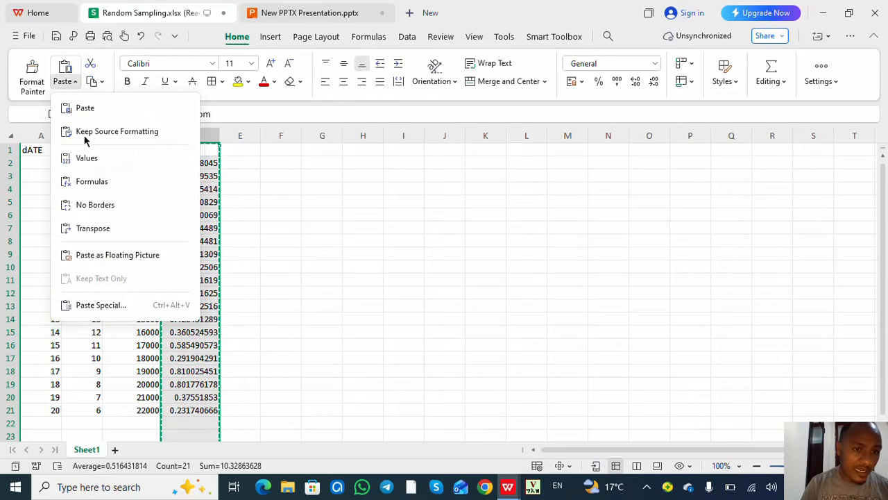
pyautogui.click(102, 159)
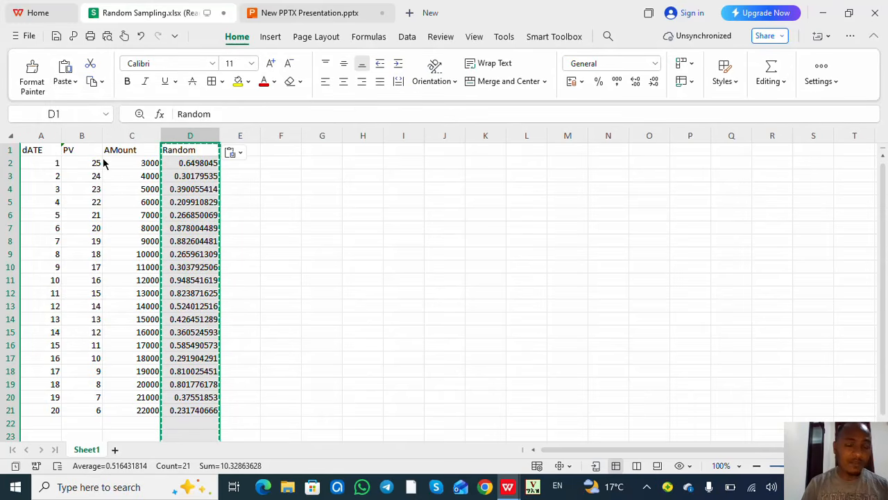
pyautogui.click(297, 201)
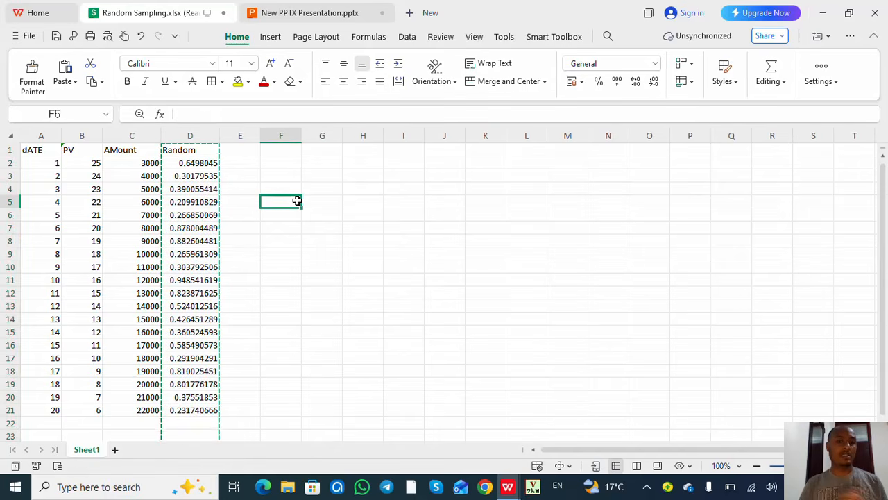
pyautogui.click(193, 165)
pyautogui.click(256, 176)
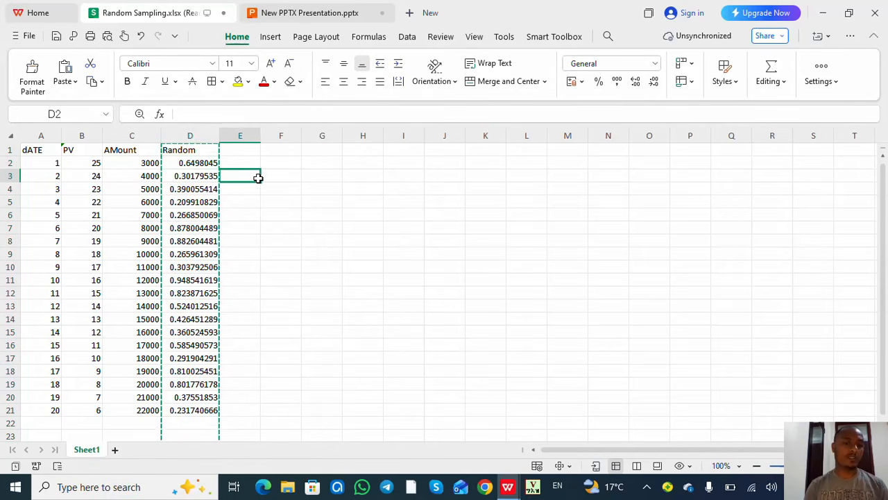
pyautogui.click(254, 218)
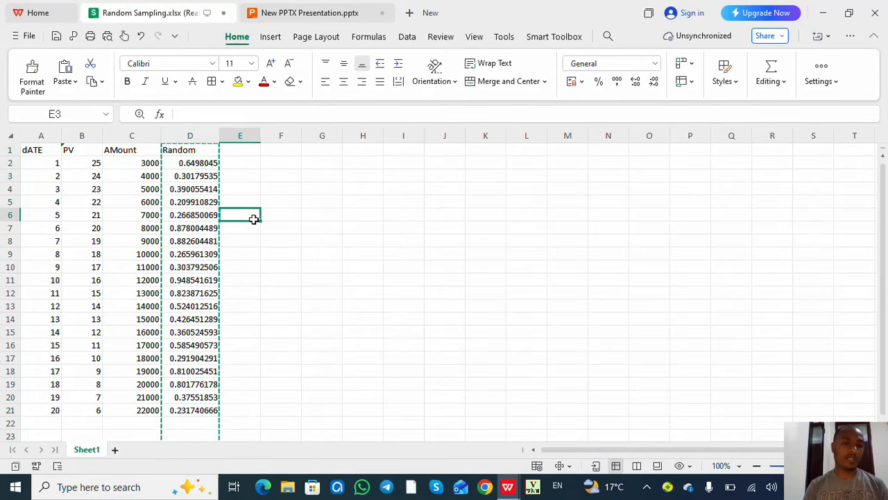
pyautogui.click(256, 255)
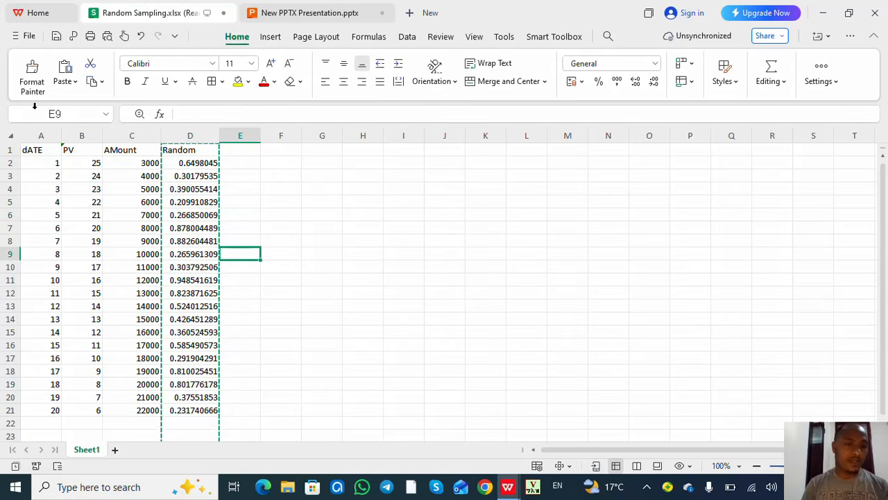
# Sort columns A to D by the Random column's values from smallest to largest, treating the first row as headers
pyautogui.click(35, 133)
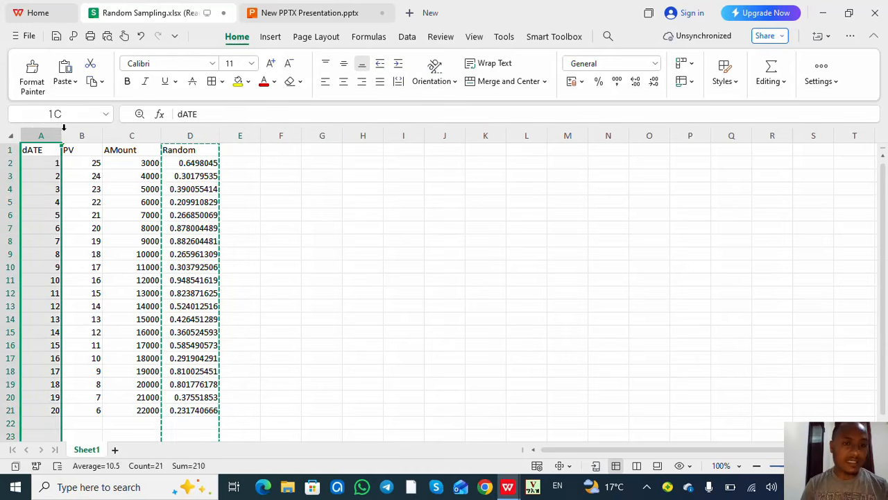
pyautogui.moveTo(64, 127); pyautogui.dragTo(186, 135)
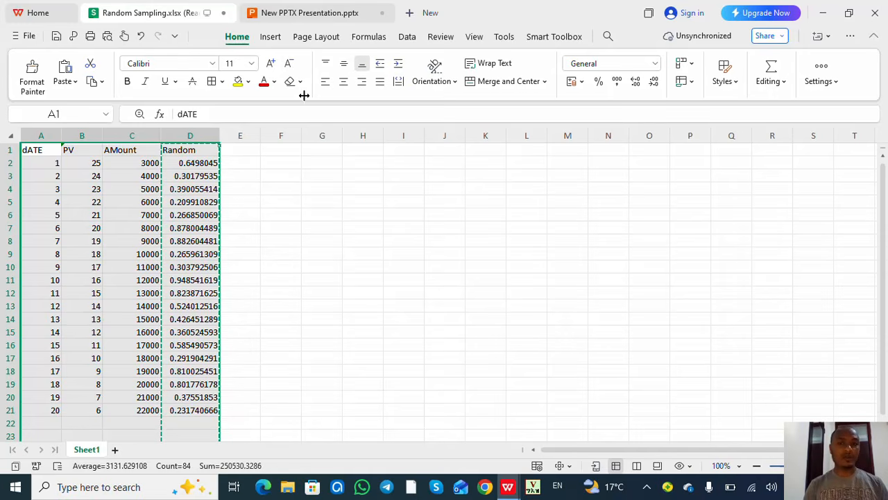
pyautogui.click(408, 37)
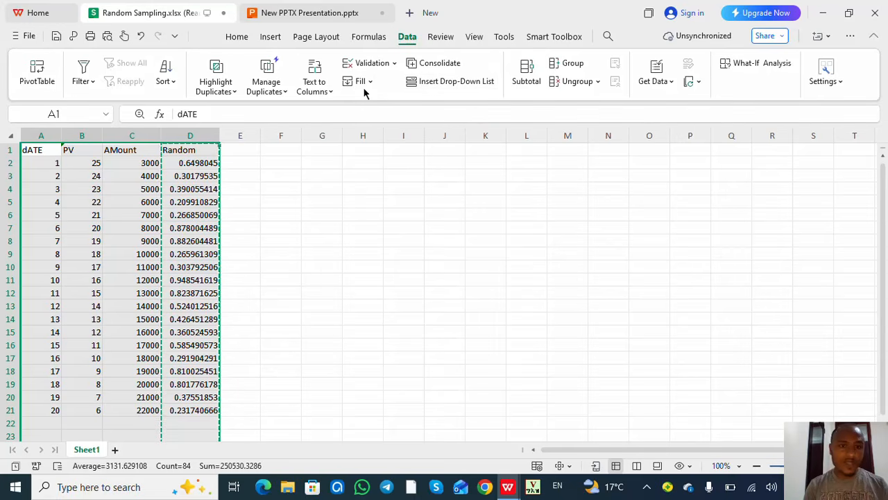
pyautogui.click(174, 79)
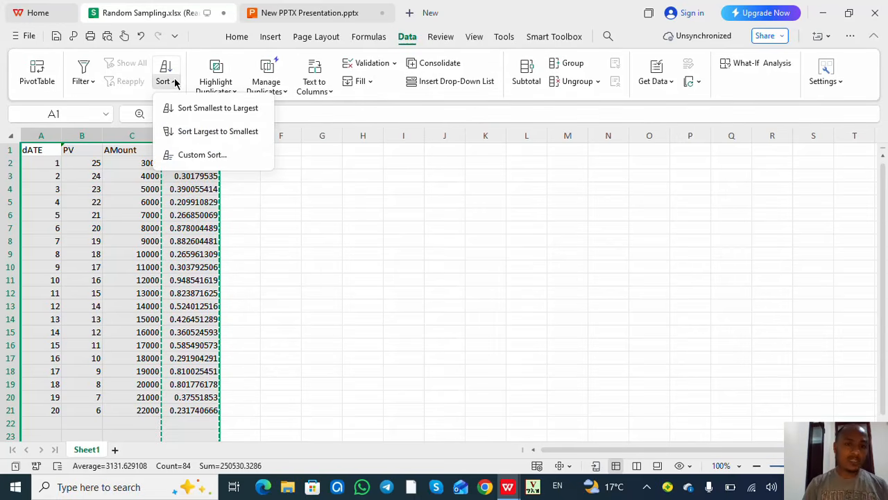
pyautogui.click(220, 155)
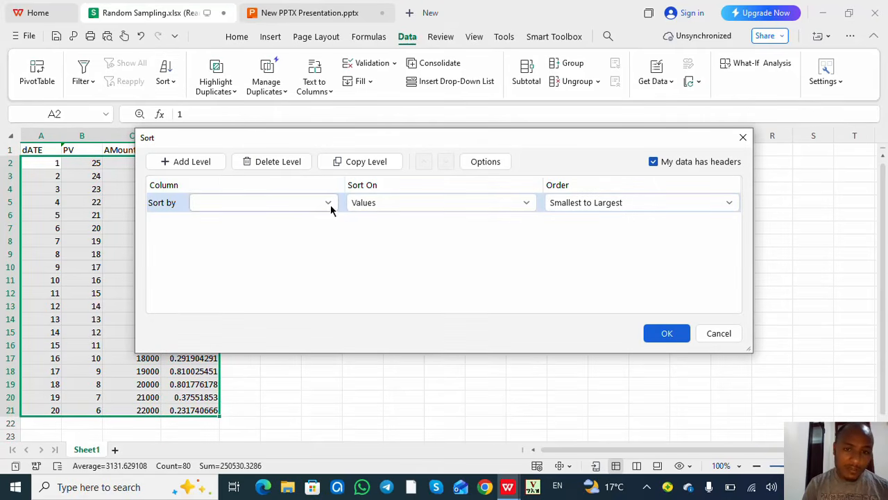
pyautogui.click(329, 203)
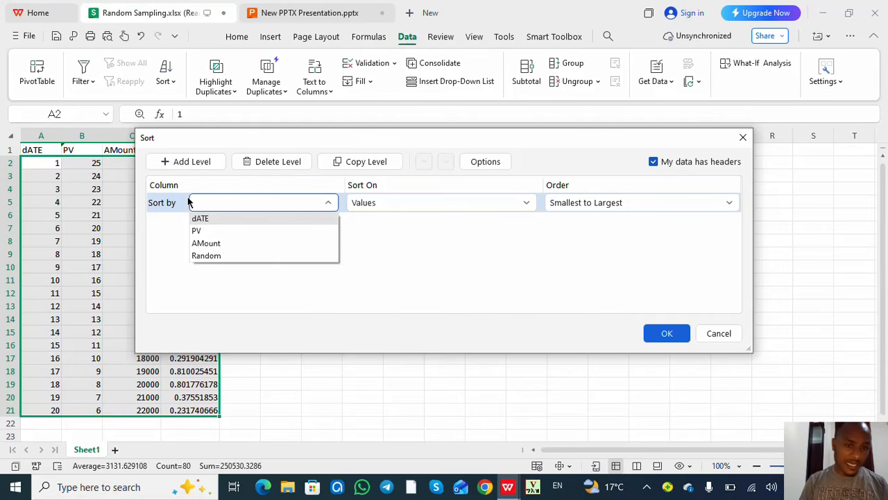
pyautogui.click(215, 256)
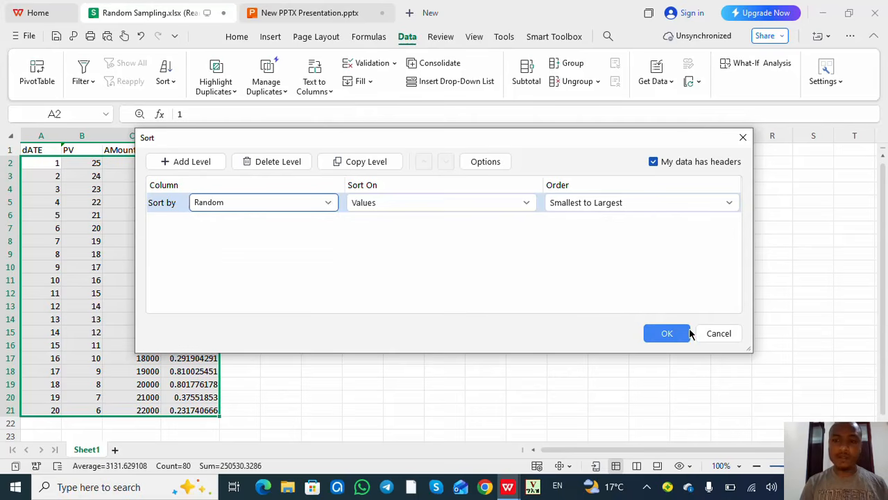
pyautogui.click(667, 333)
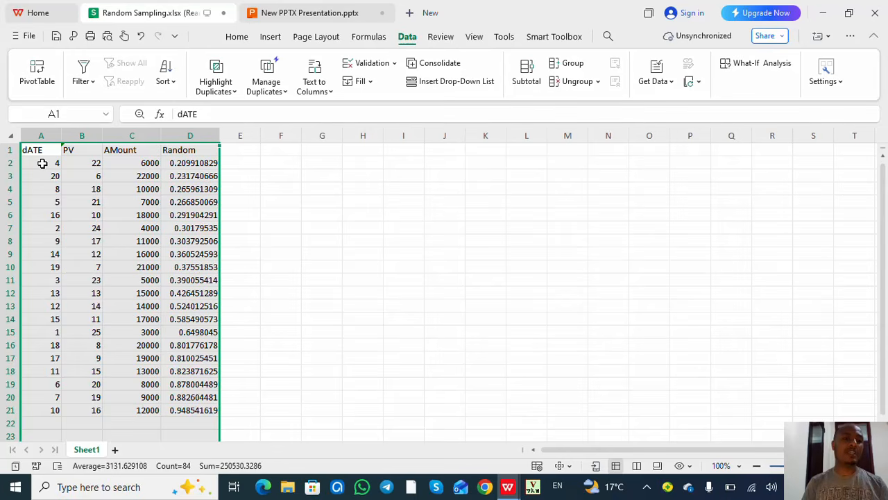
pyautogui.moveTo(42, 163); pyautogui.dragTo(52, 412)
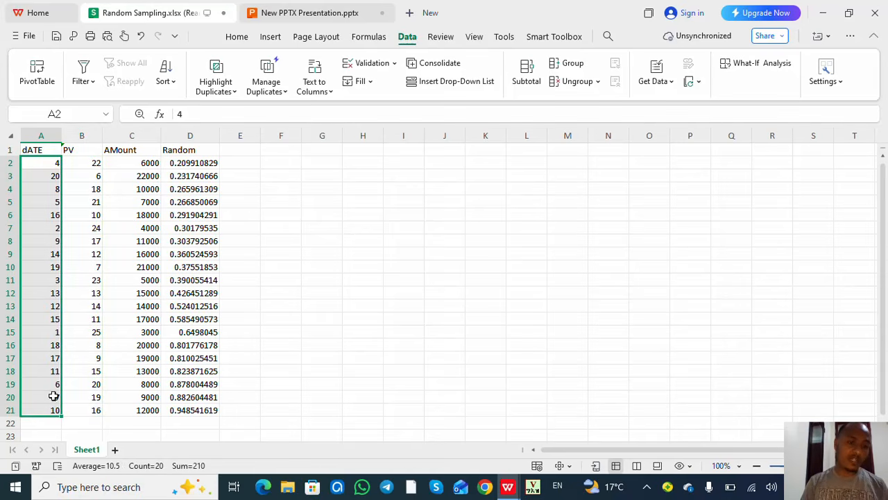
pyautogui.click(54, 333)
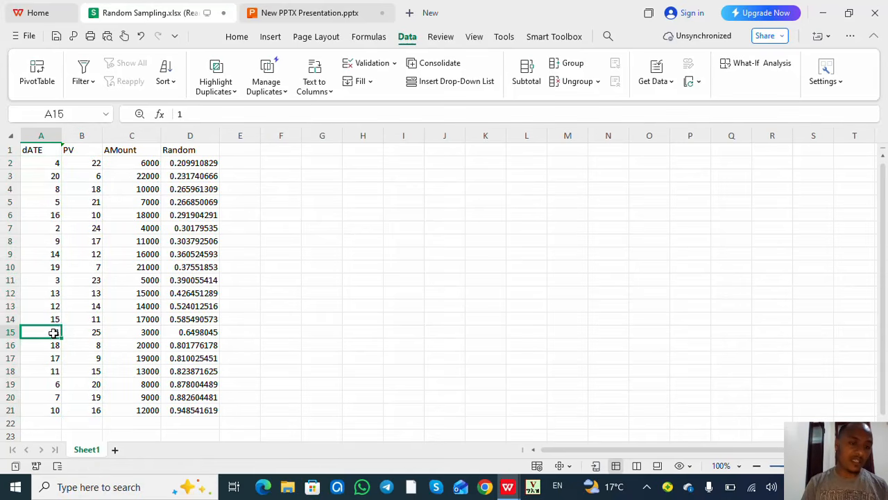
# Apply borders to all cells of the table's data range, A2 to D21
pyautogui.click(56, 164)
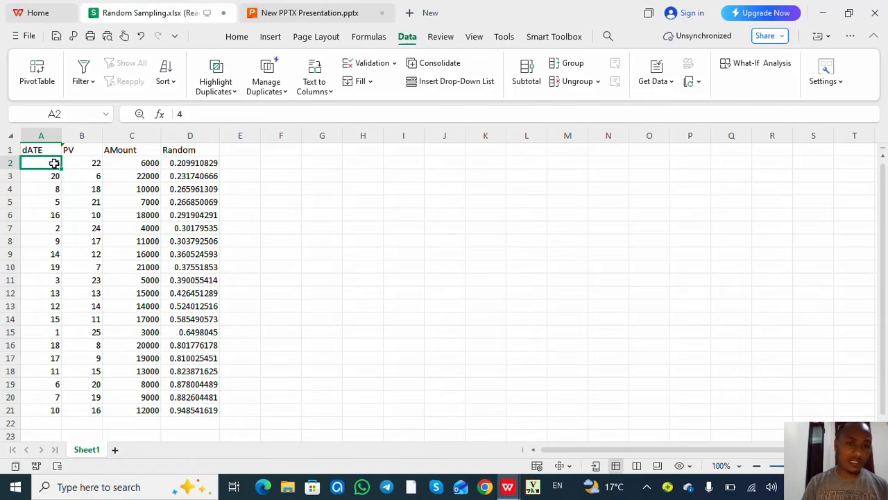
pyautogui.click(59, 204)
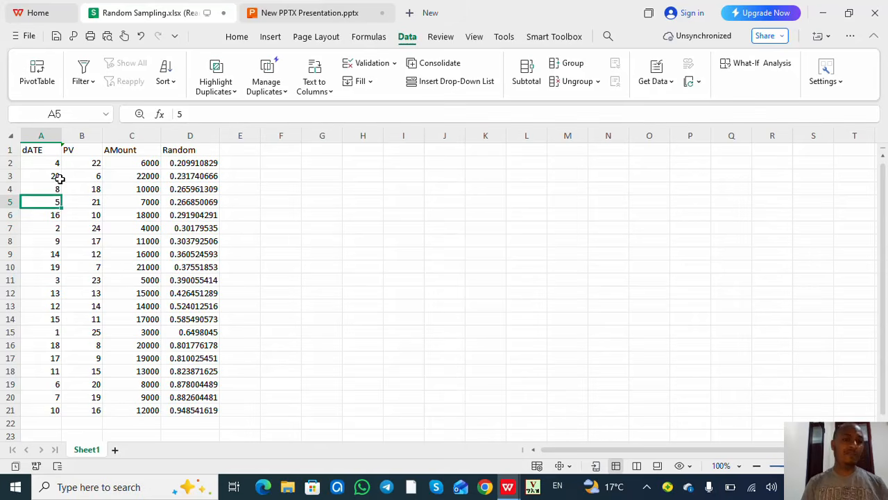
pyautogui.moveTo(54, 162); pyautogui.dragTo(207, 407)
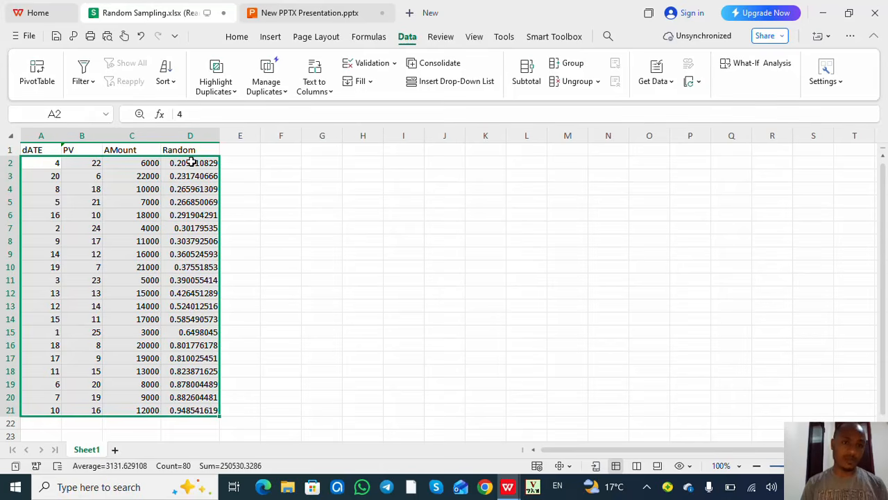
pyautogui.click(237, 38)
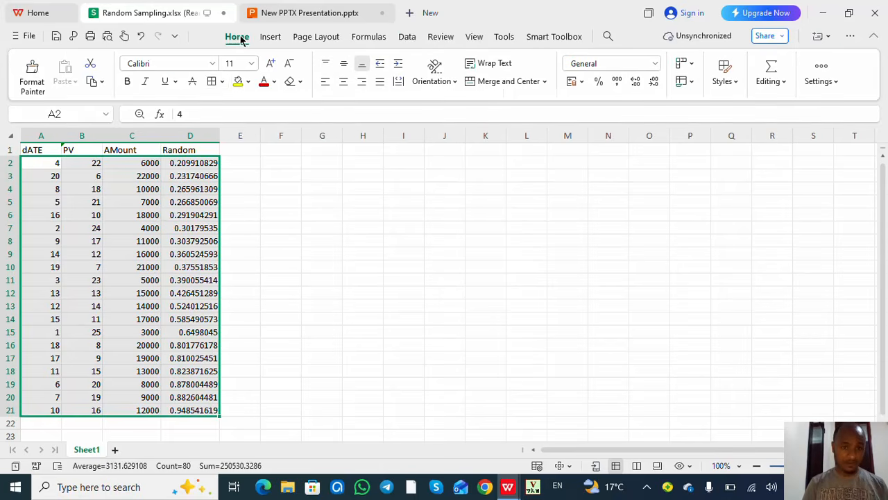
pyautogui.click(211, 81)
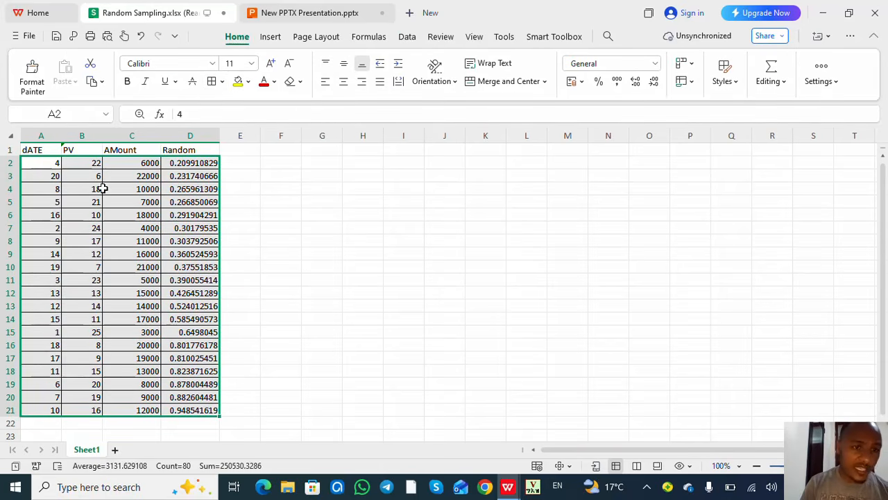
pyautogui.click(54, 162)
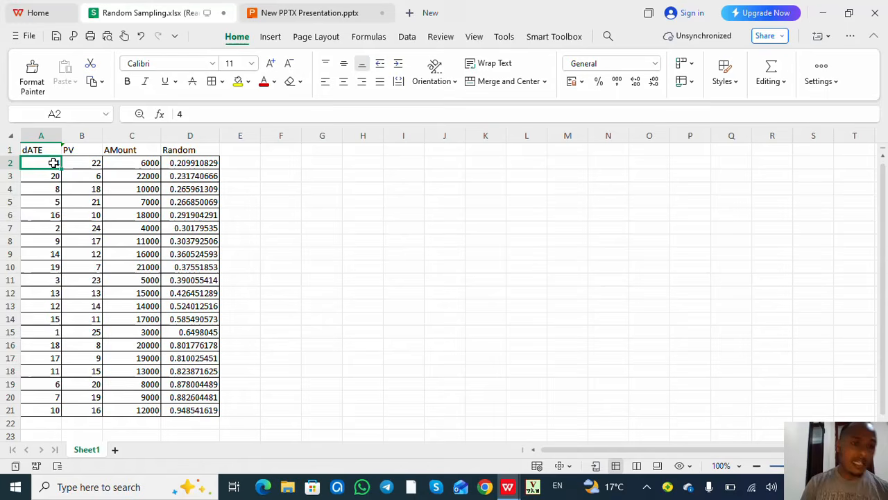
# Enter 2500 in cell H3, outside the table
pyautogui.click(367, 178)
pyautogui.write('2500')
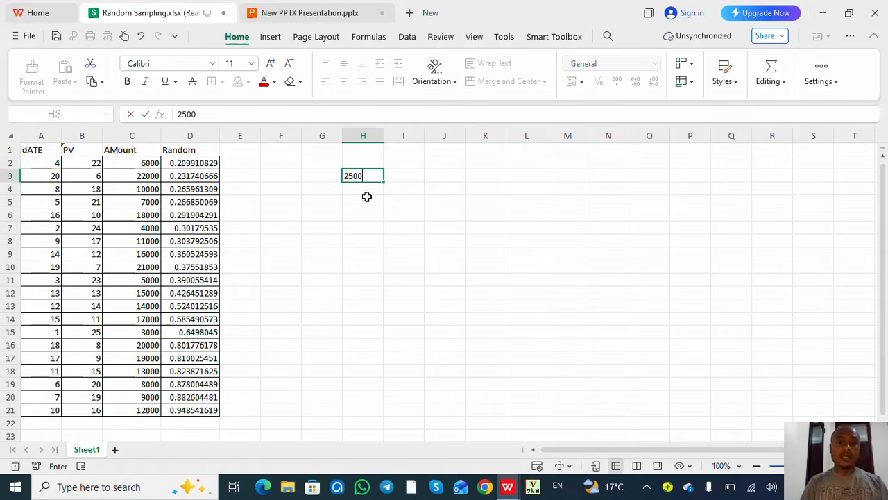
pyautogui.click(366, 199)
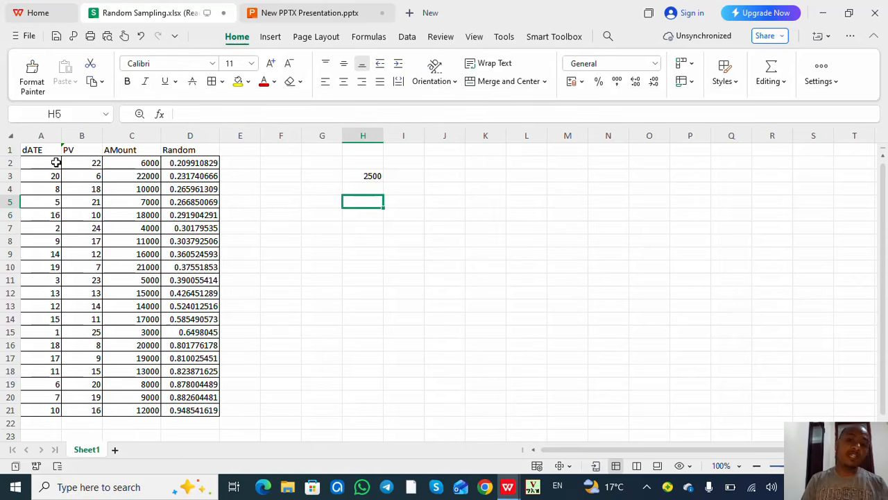
# Highlight the sampled rows, A2 to D12, with a yellow fill
pyautogui.moveTo(56, 162); pyautogui.dragTo(211, 409)
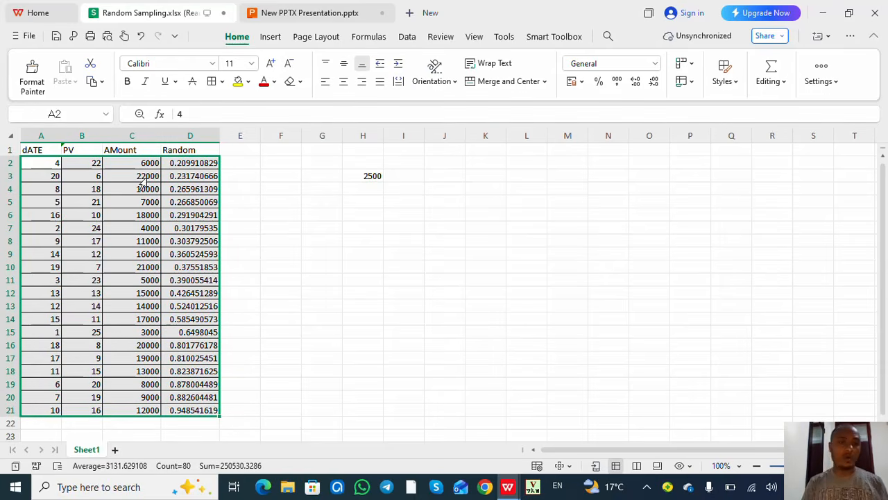
pyautogui.moveTo(34, 163); pyautogui.dragTo(205, 296)
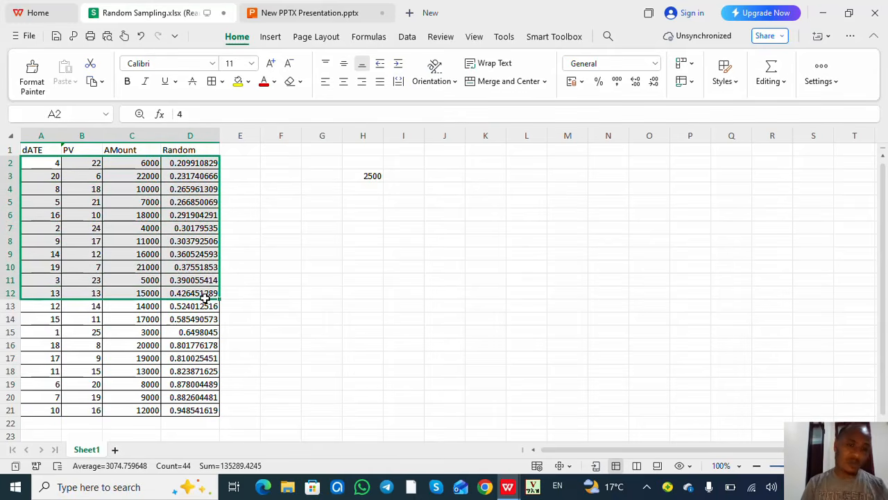
pyautogui.click(237, 81)
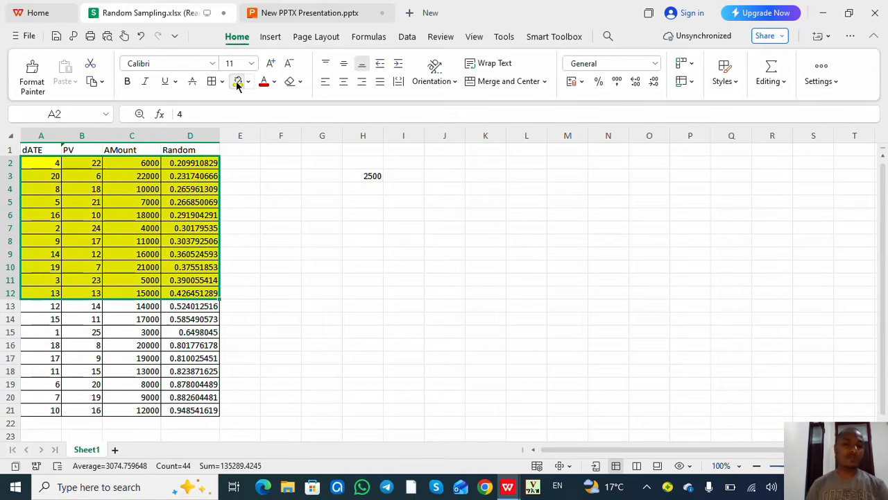
pyautogui.click(115, 188)
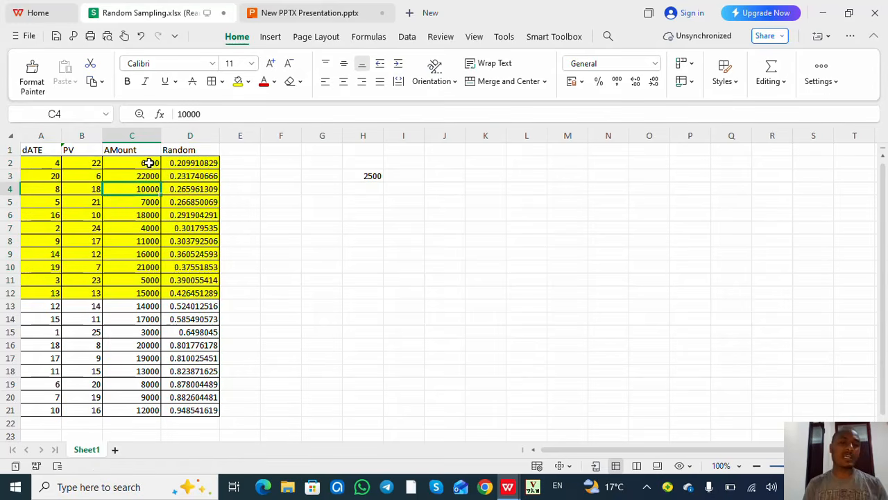
# Examine the PV and Amount values of the yellow sampled rows, the Amount values of the remaining rows, and cell H3
pyautogui.moveTo(150, 162); pyautogui.dragTo(151, 291)
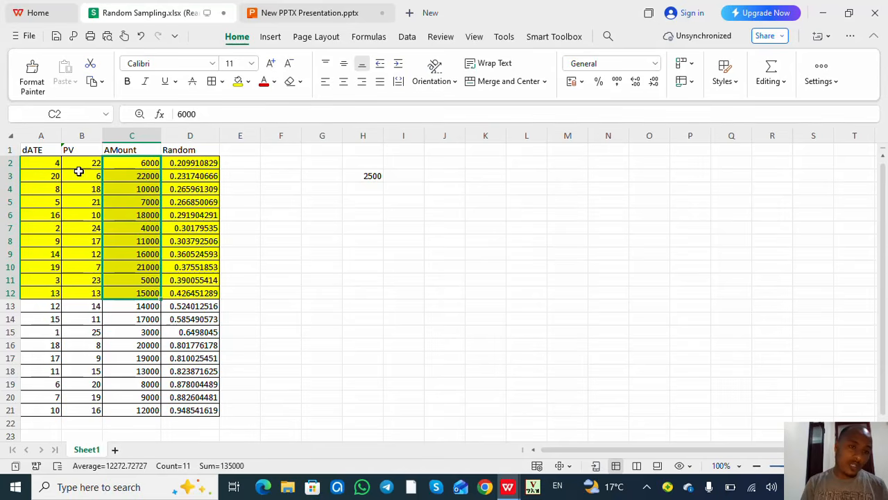
pyautogui.moveTo(87, 162); pyautogui.dragTo(95, 289)
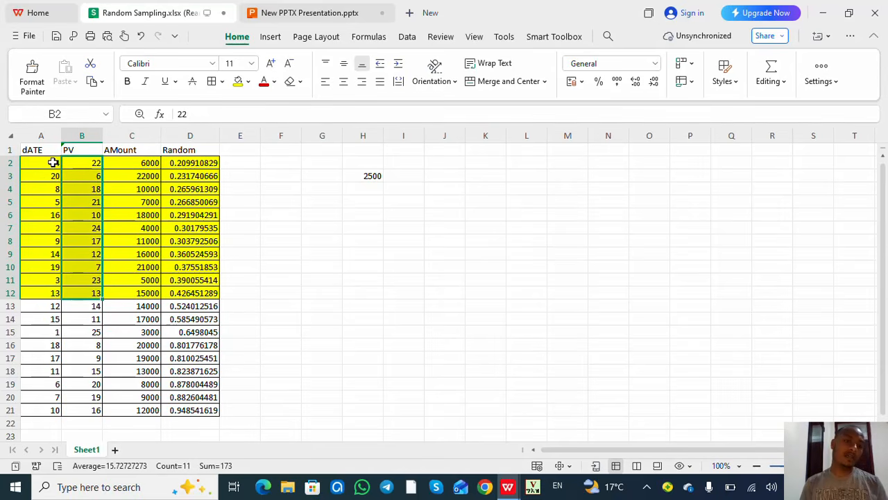
pyautogui.moveTo(54, 162); pyautogui.dragTo(238, 279)
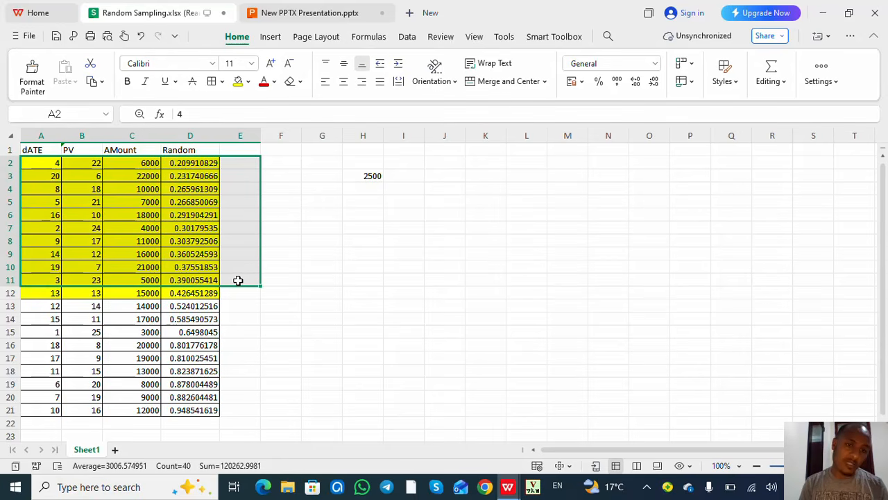
pyautogui.moveTo(148, 162); pyautogui.dragTo(150, 293)
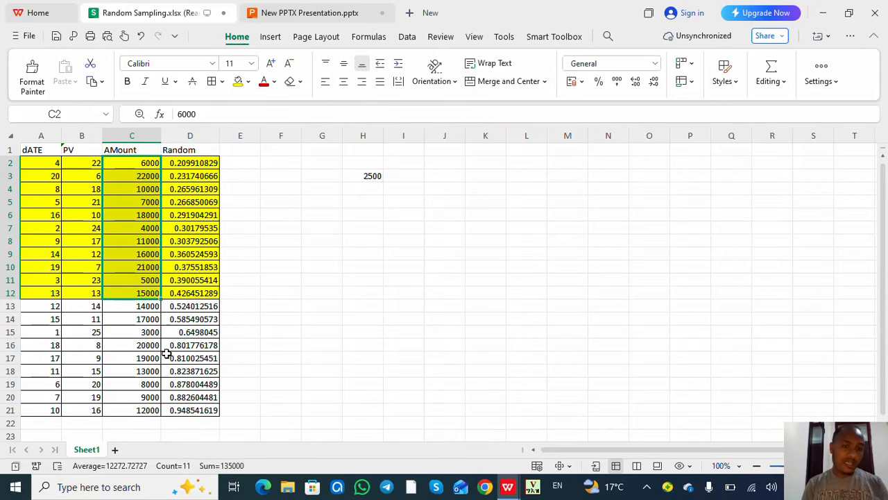
pyautogui.click(146, 307)
pyautogui.moveTo(145, 328); pyautogui.dragTo(146, 410)
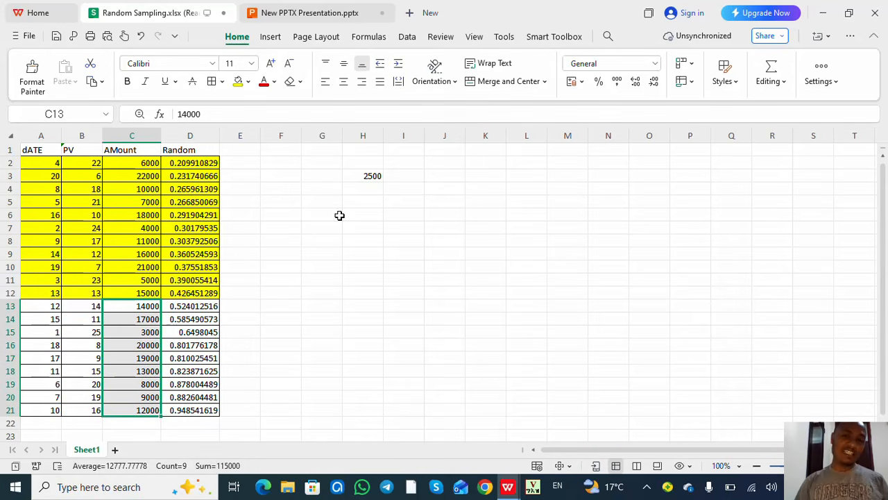
pyautogui.click(372, 175)
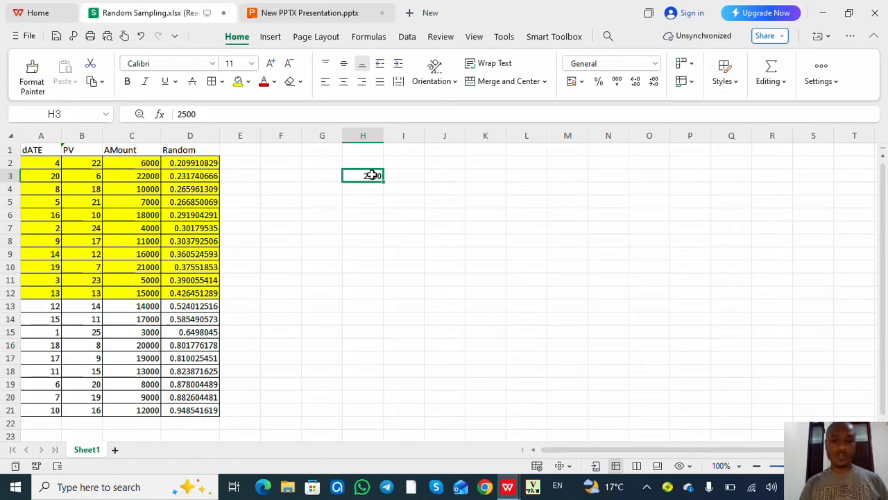
pyautogui.click(647, 488)
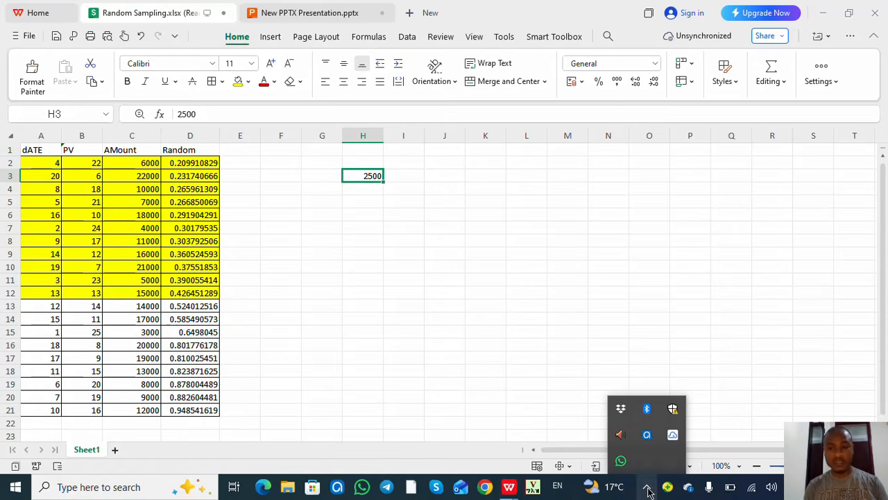
pyautogui.click(647, 438)
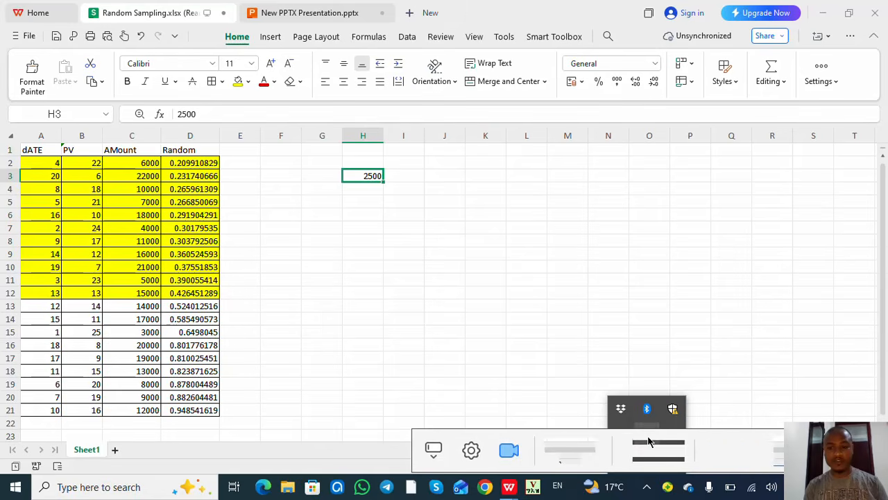